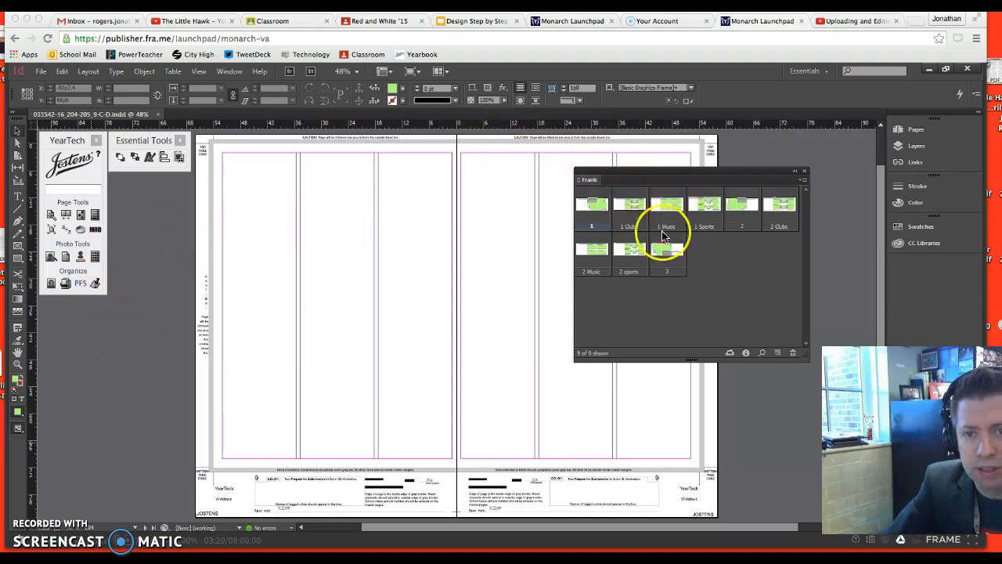
# Look through the library files in the Our Library folder without opening any of them
pyautogui.moveTo(684, 171); pyautogui.dragTo(751, 166)
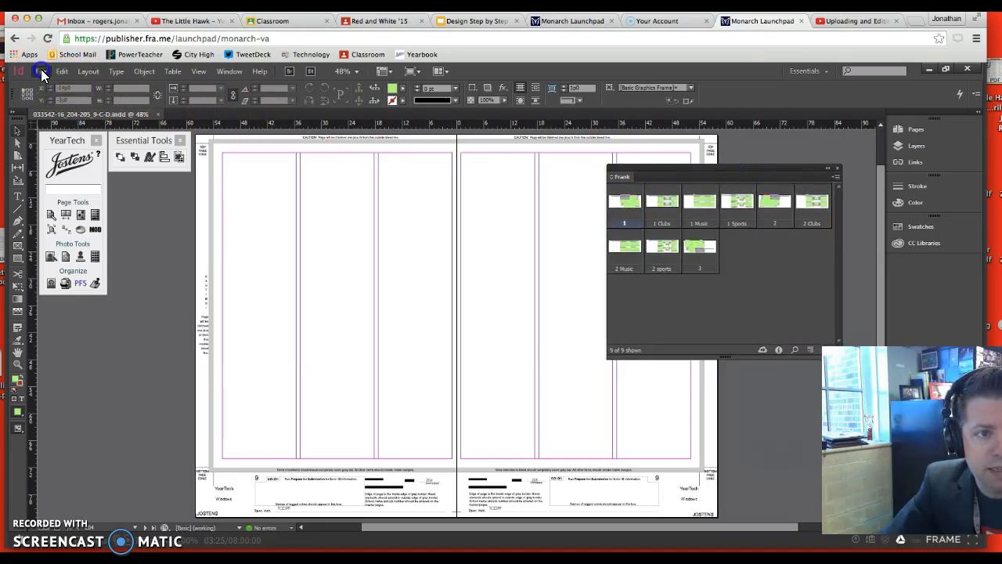
pyautogui.click(40, 71)
pyautogui.click(53, 99)
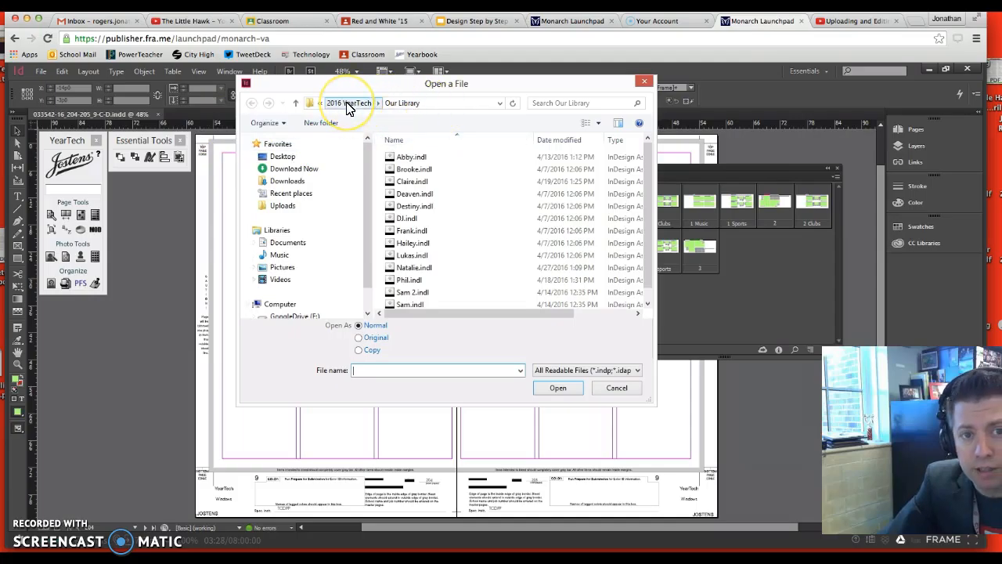
pyautogui.click(409, 108)
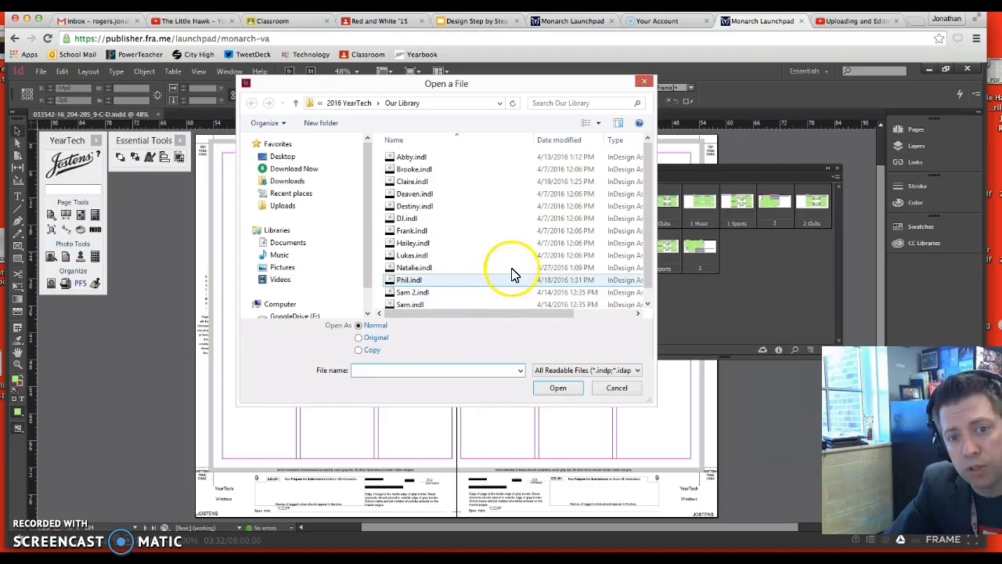
pyautogui.click(614, 389)
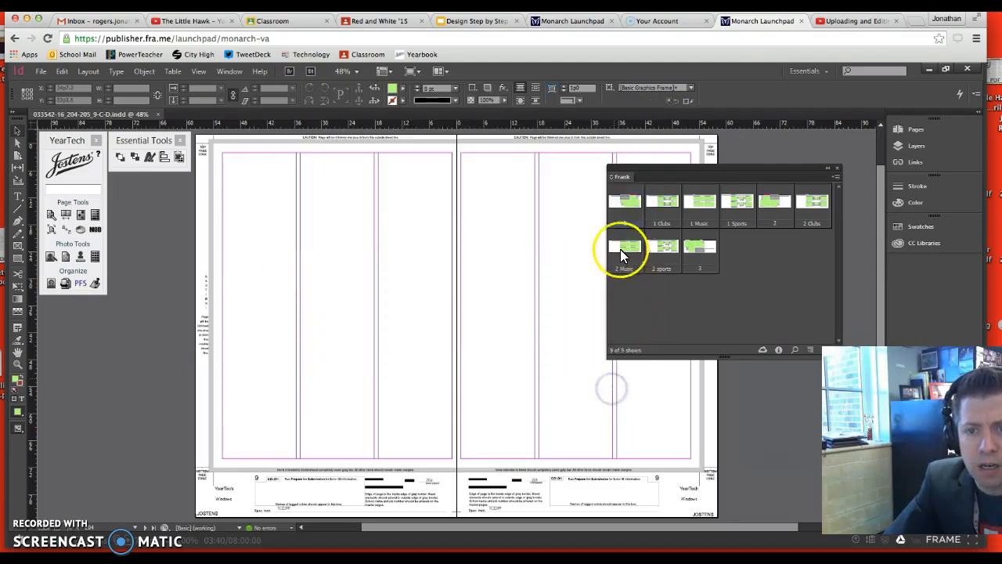
# Place item 1 from the Frank library on the blank spread and collapse the library to uncover the page
pyautogui.click(635, 202)
pyautogui.rightClick(635, 202)
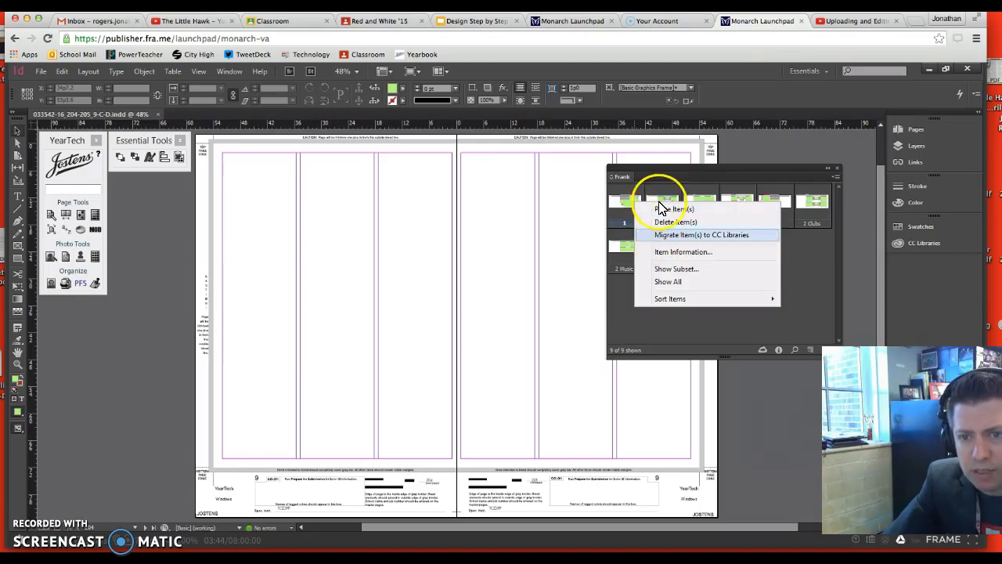
pyautogui.click(661, 208)
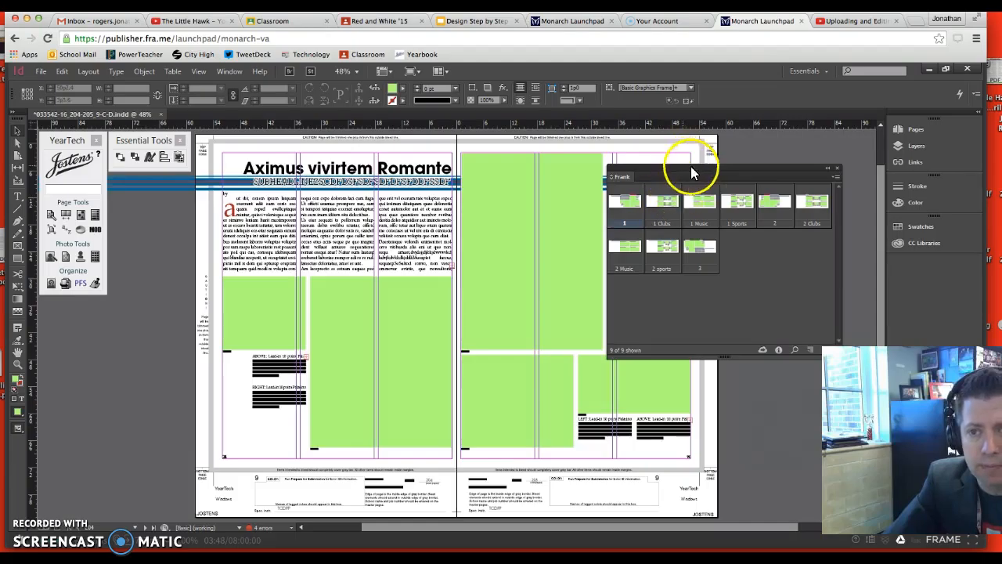
pyautogui.moveTo(741, 166); pyautogui.dragTo(758, 165)
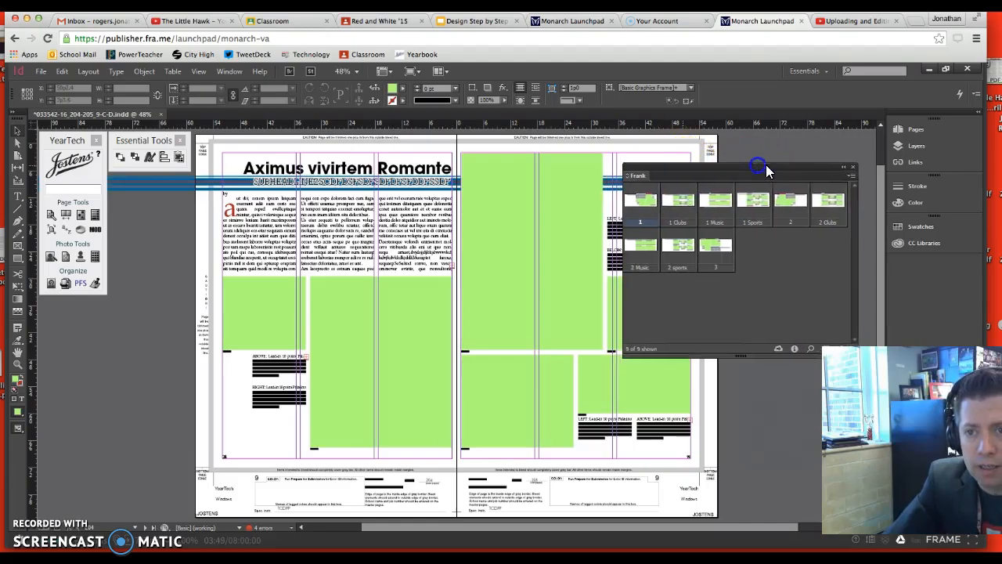
pyautogui.click(843, 167)
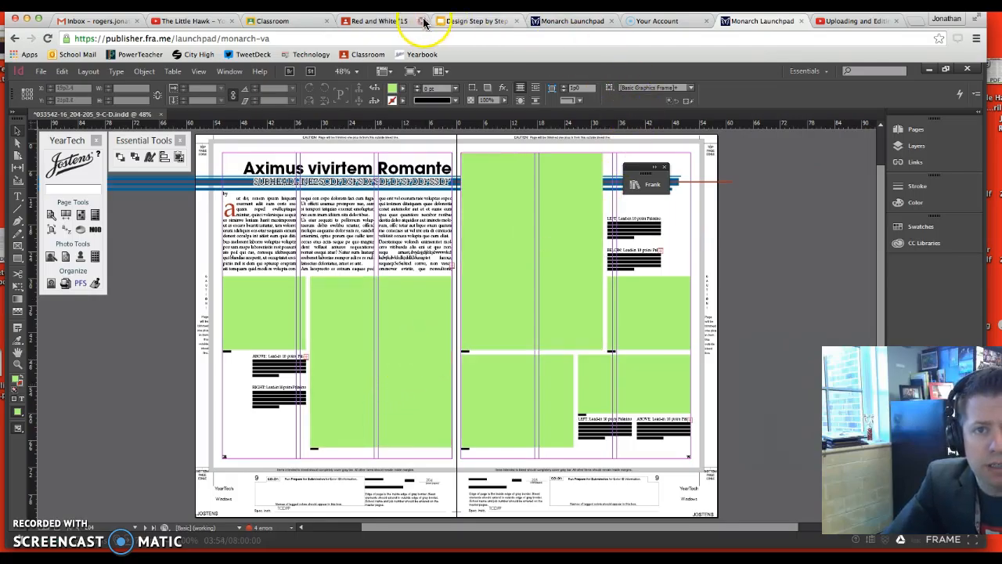
# Switch to the Design Step by Step - Mod Makeover presentation in Google Slides and compare the red-marked module area on slides 21 and 22
pyautogui.click(474, 21)
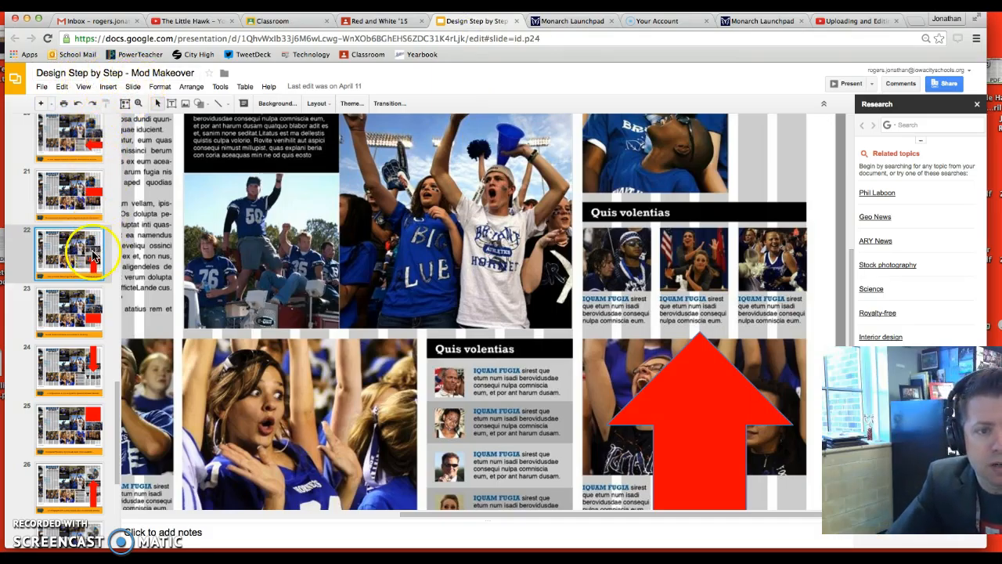
pyautogui.click(96, 213)
pyautogui.click(727, 273)
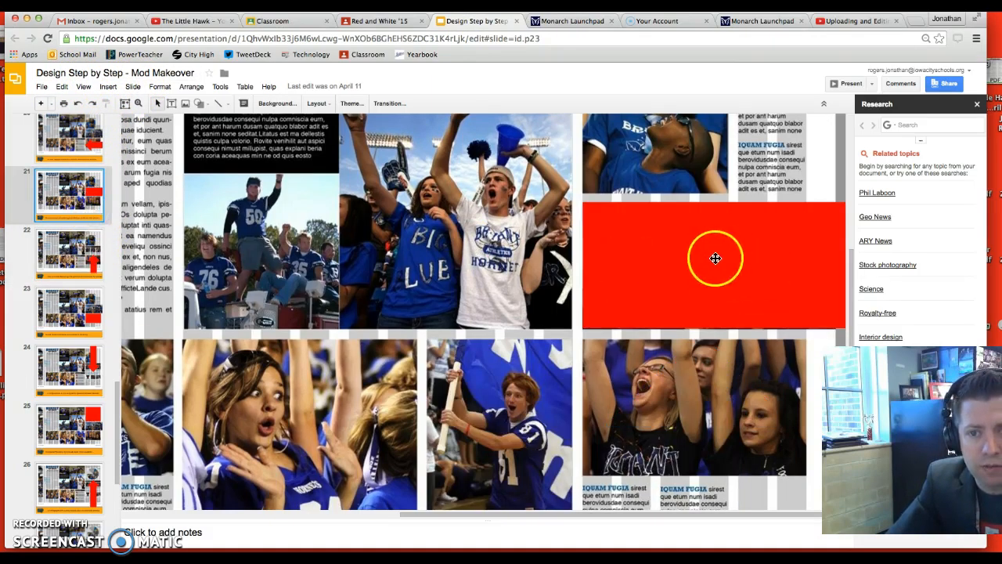
pyautogui.click(76, 267)
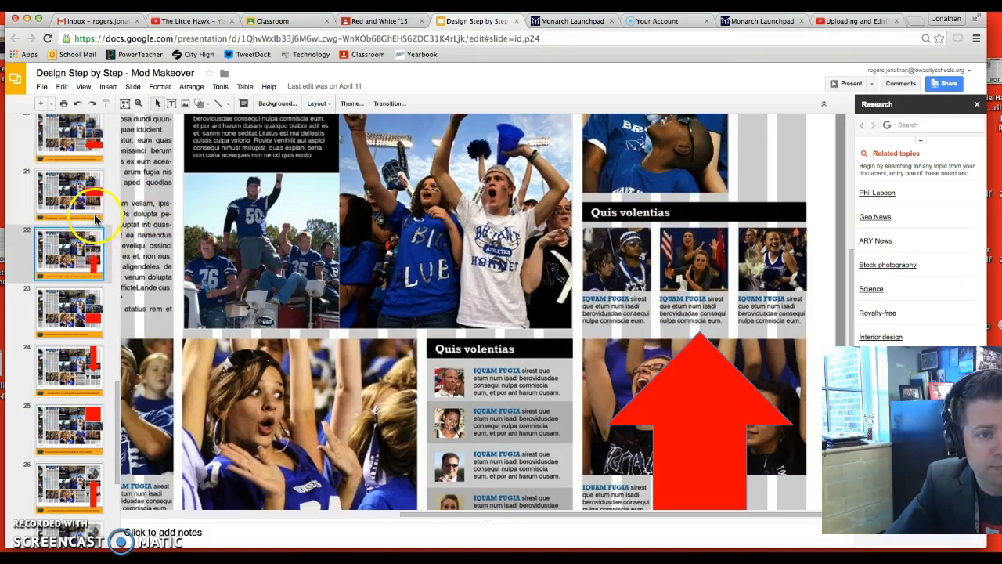
pyautogui.click(85, 207)
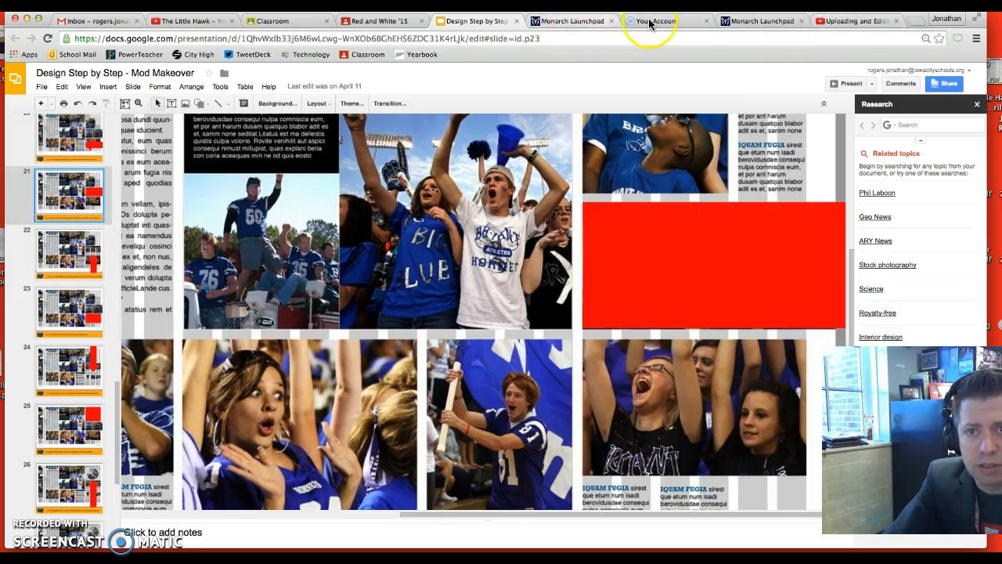
# Switch back to InDesign, set the fill of the right page's lower-left photo frame to None and make it a text frame
pyautogui.click(749, 25)
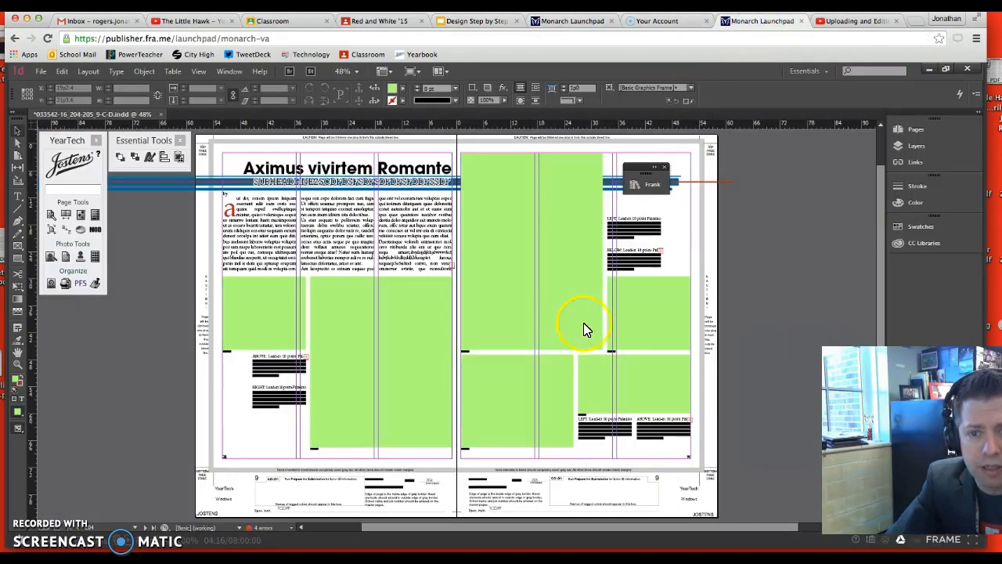
pyautogui.click(542, 402)
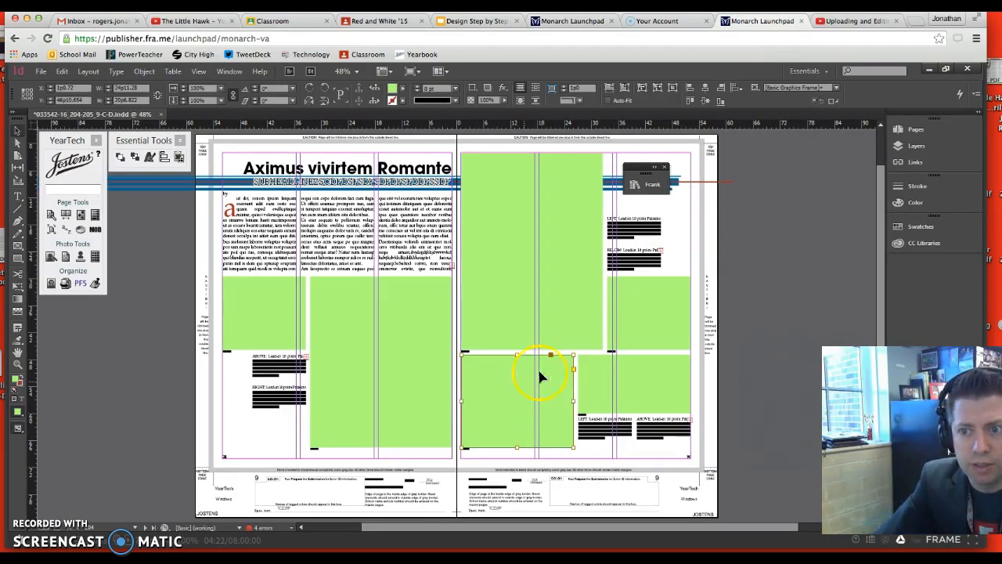
pyautogui.click(948, 205)
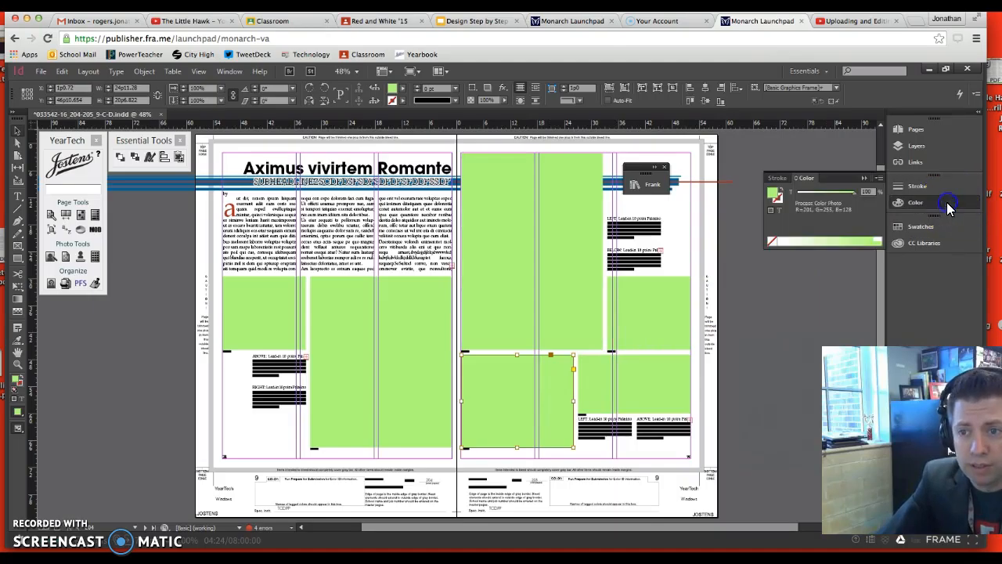
pyautogui.click(773, 243)
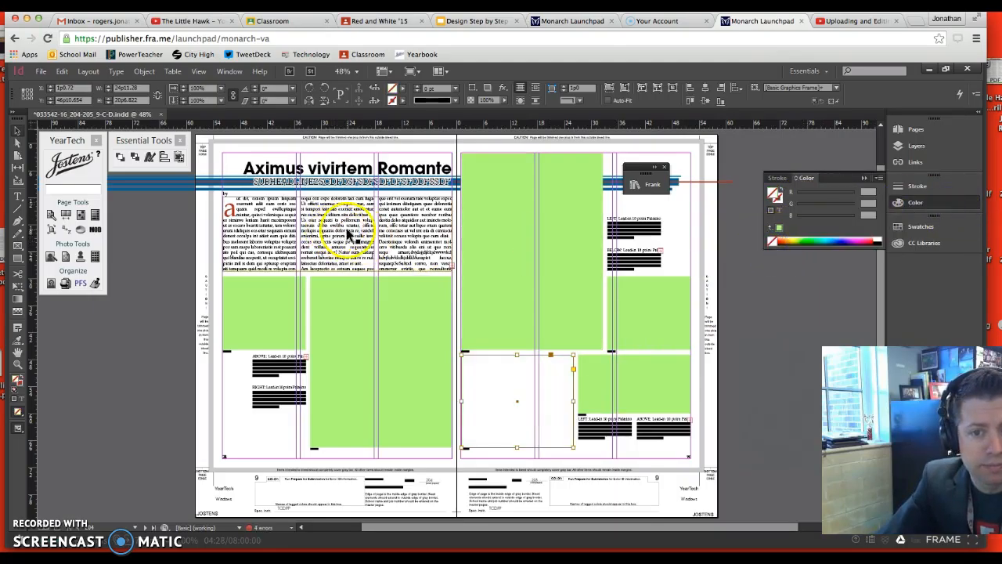
pyautogui.click(18, 195)
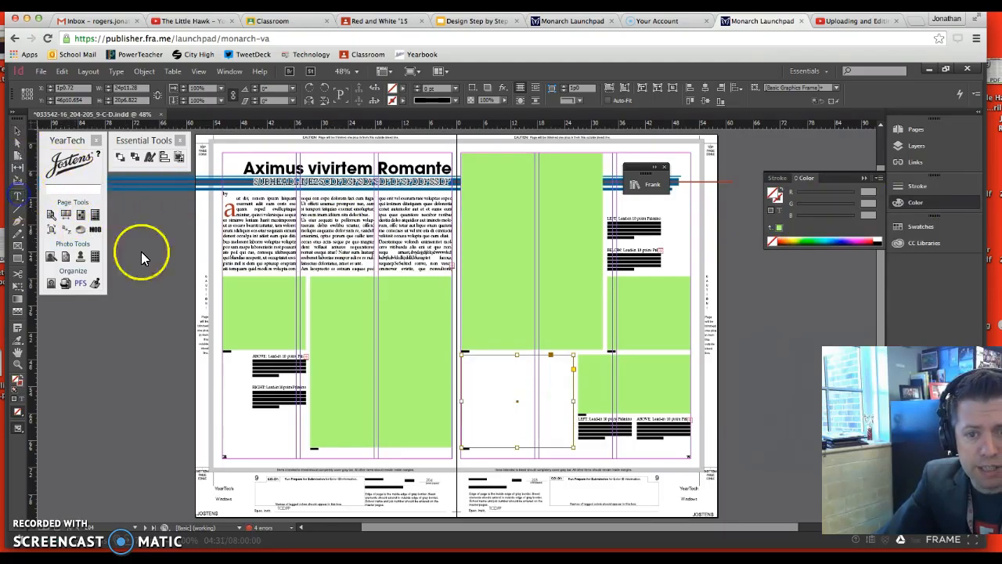
pyautogui.click(482, 360)
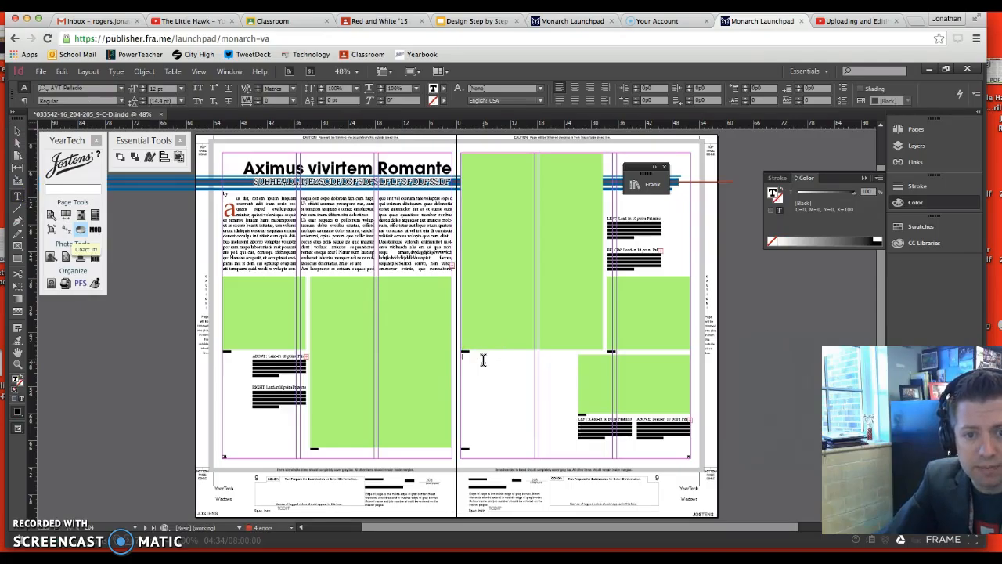
pyautogui.click(492, 349)
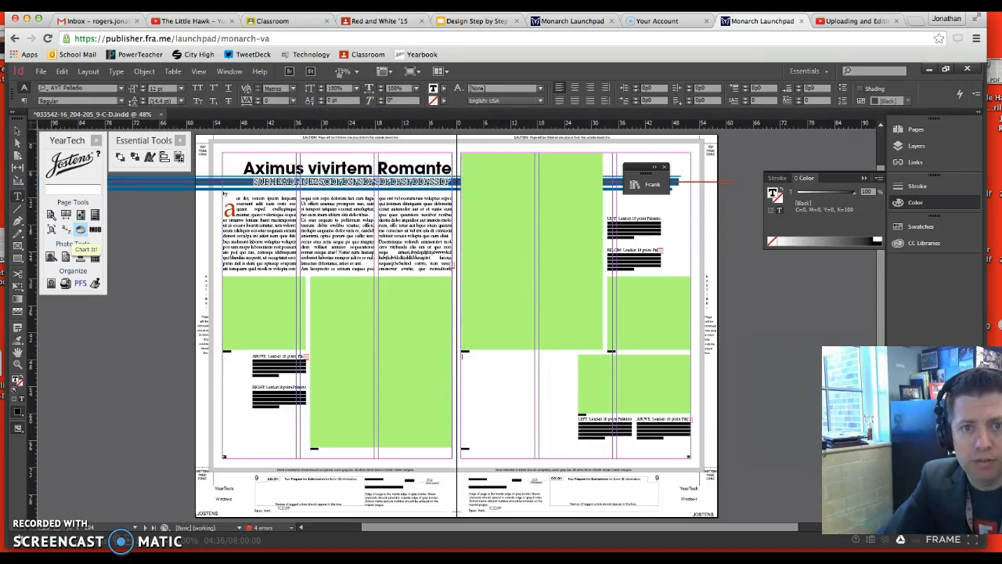
# Switch to the Google Slides presentation and examine the three-photo Quis volentias module on slide 22
pyautogui.click(478, 21)
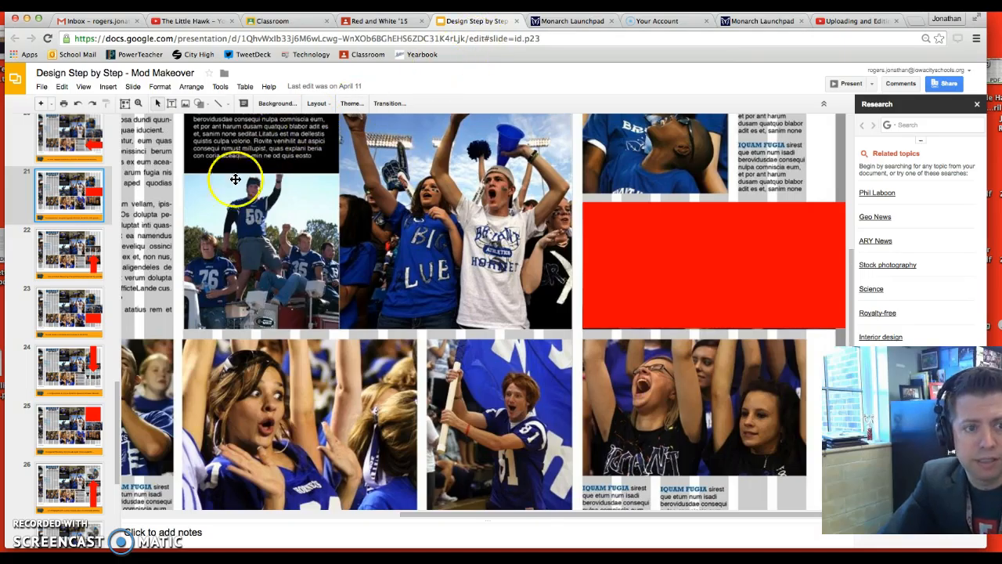
pyautogui.click(69, 251)
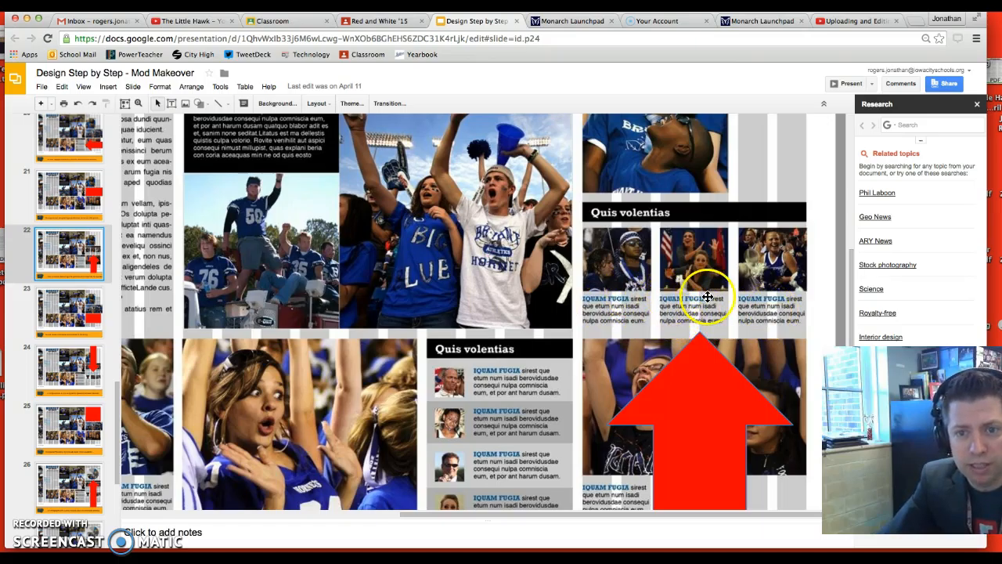
pyautogui.click(658, 22)
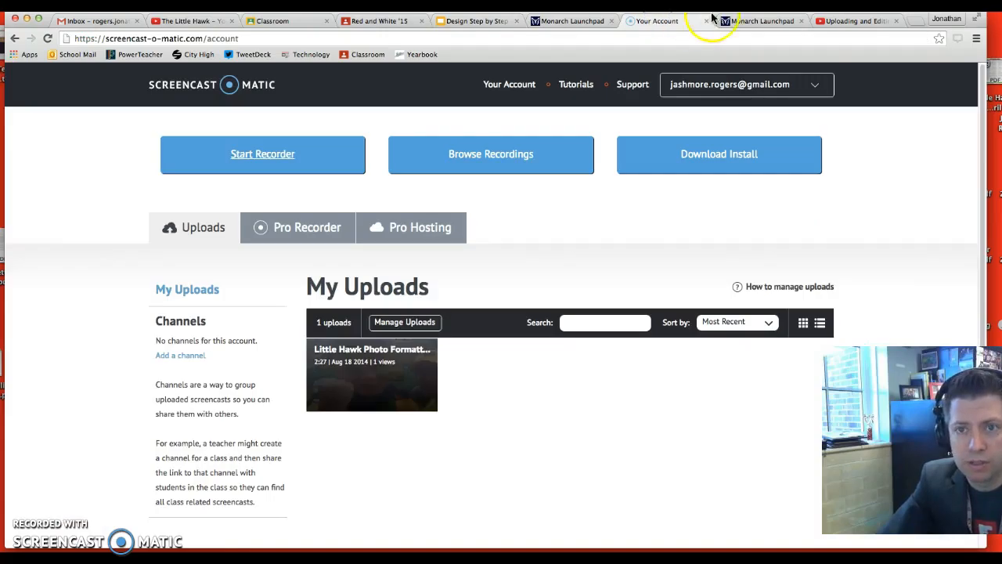
# Switch back to InDesign and divide the empty text frame on the right page into 3 columns
pyautogui.click(756, 22)
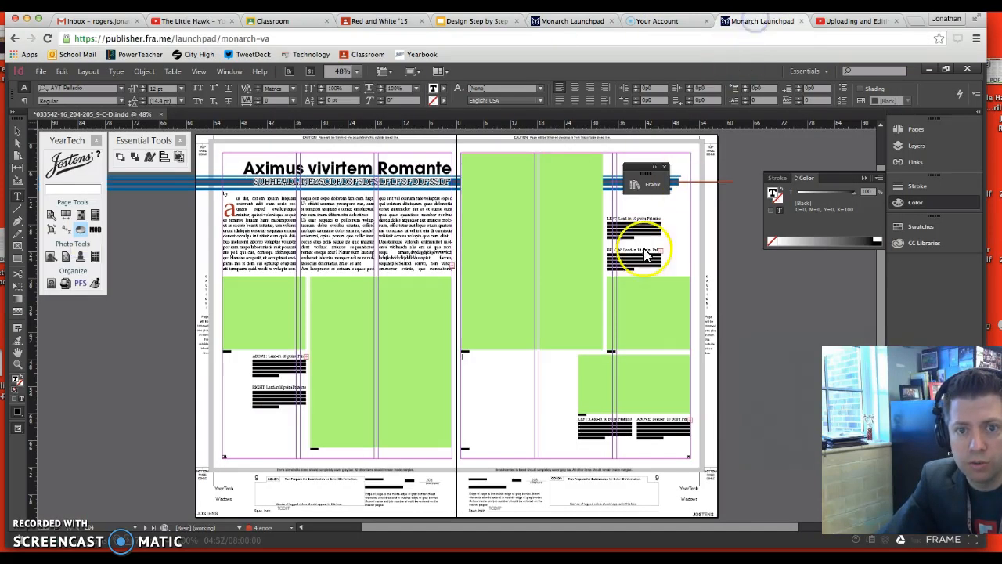
pyautogui.click(547, 379)
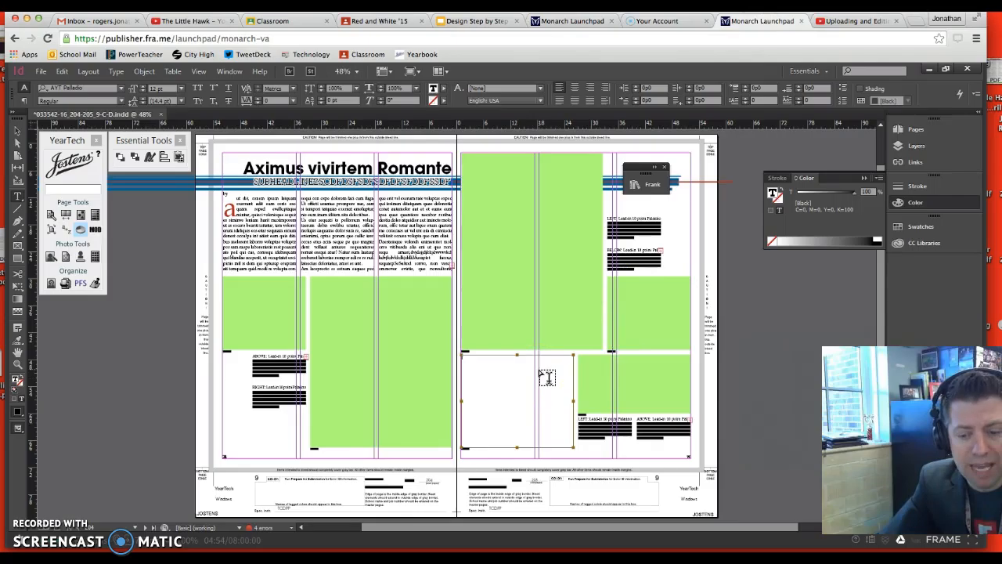
pyautogui.press('Delete')
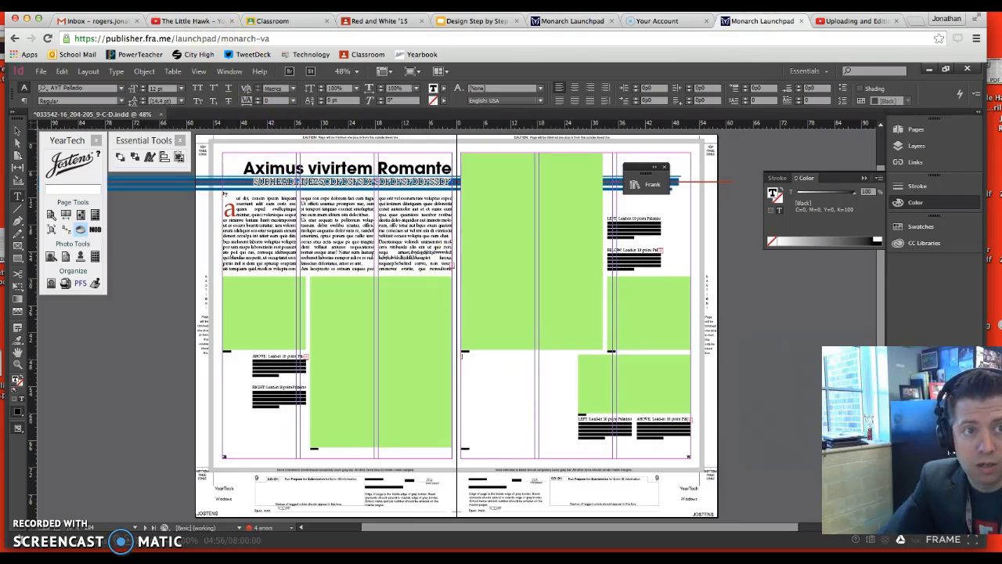
pyautogui.click(143, 73)
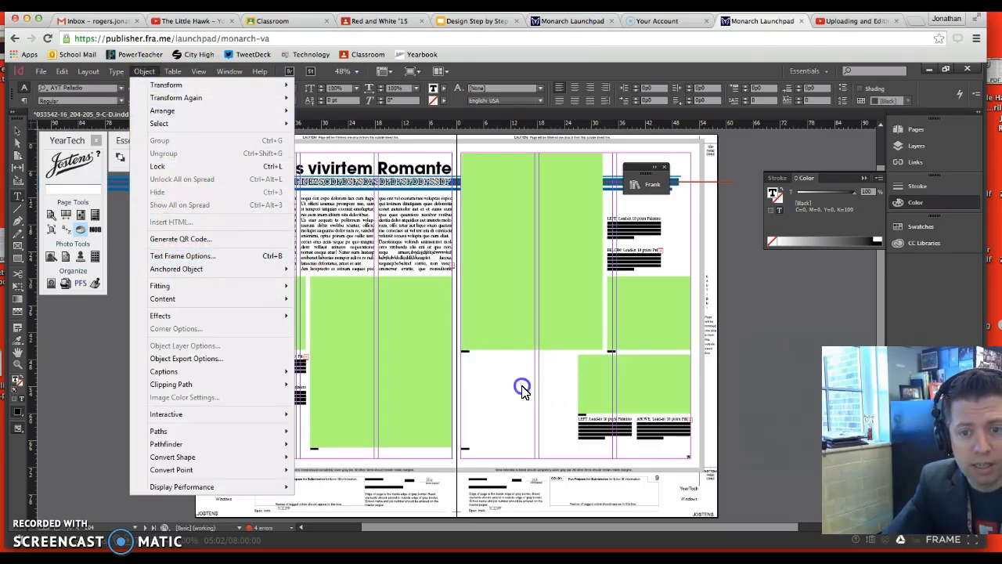
pyautogui.click(521, 392)
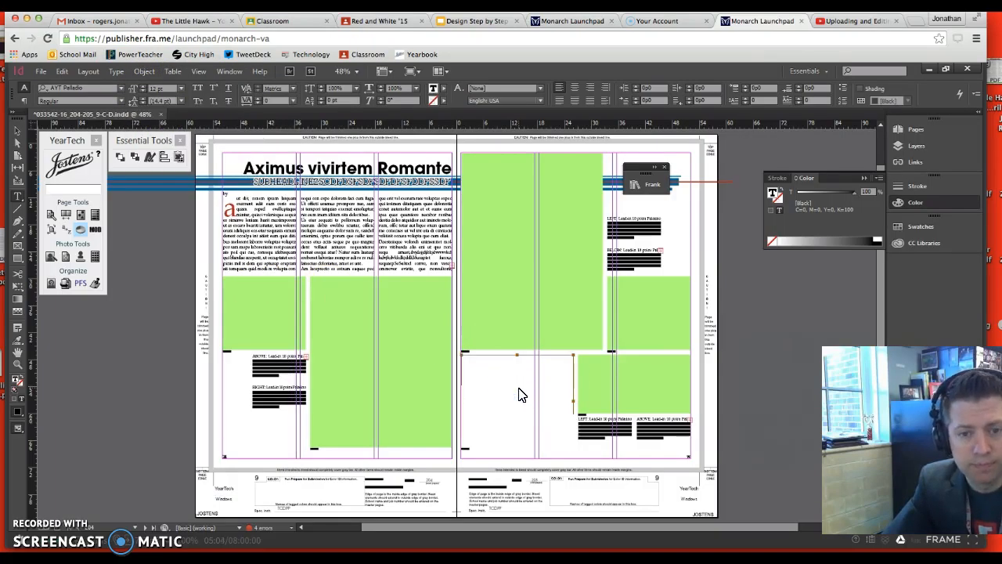
pyautogui.hotkey('ctrl', 'b')
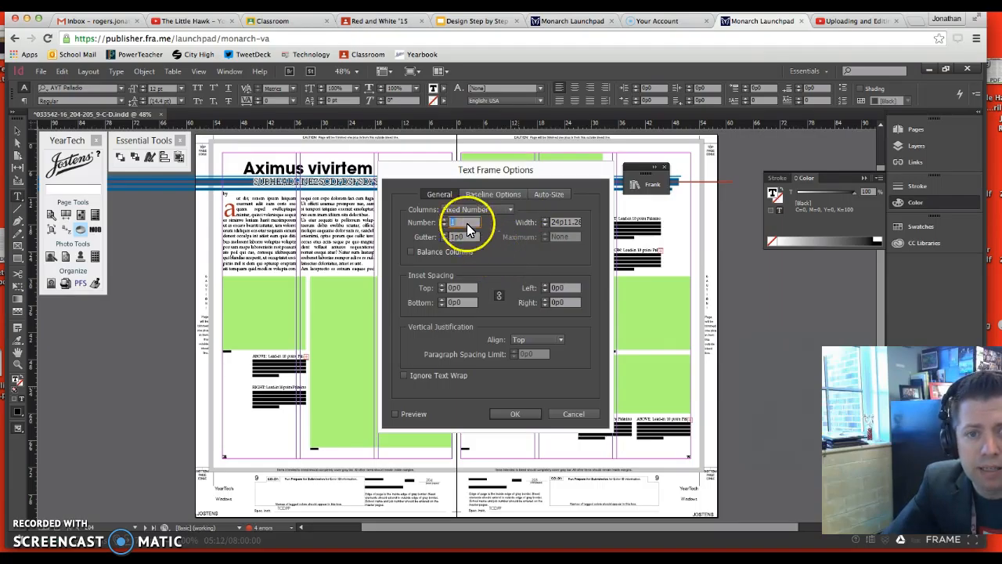
pyautogui.click(445, 223)
pyautogui.click(445, 222)
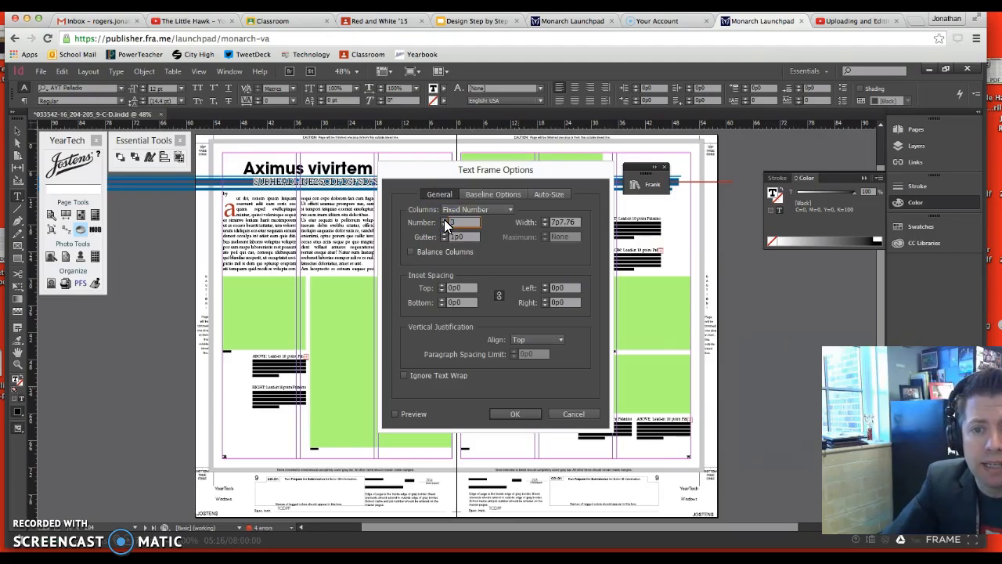
pyautogui.click(500, 278)
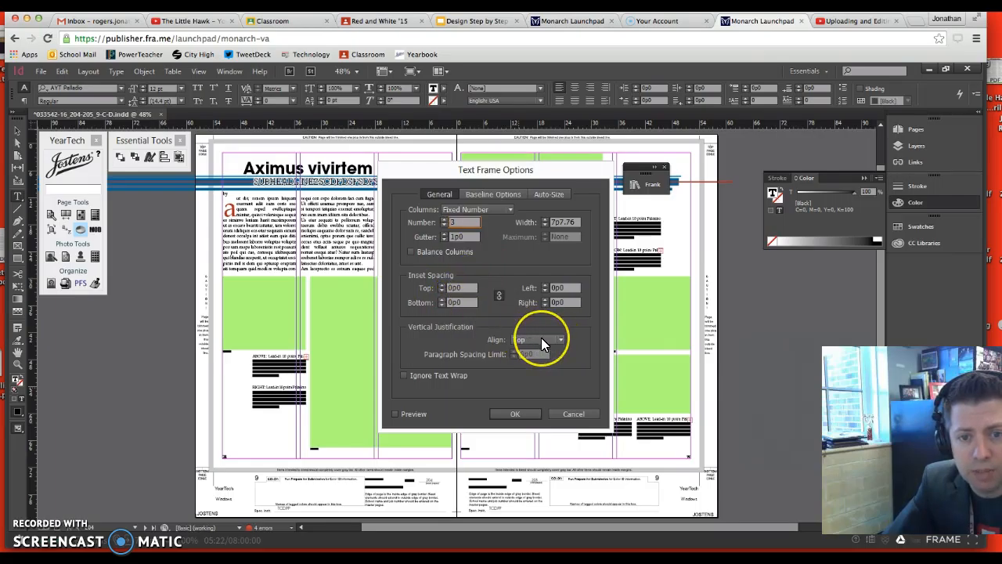
pyautogui.click(517, 414)
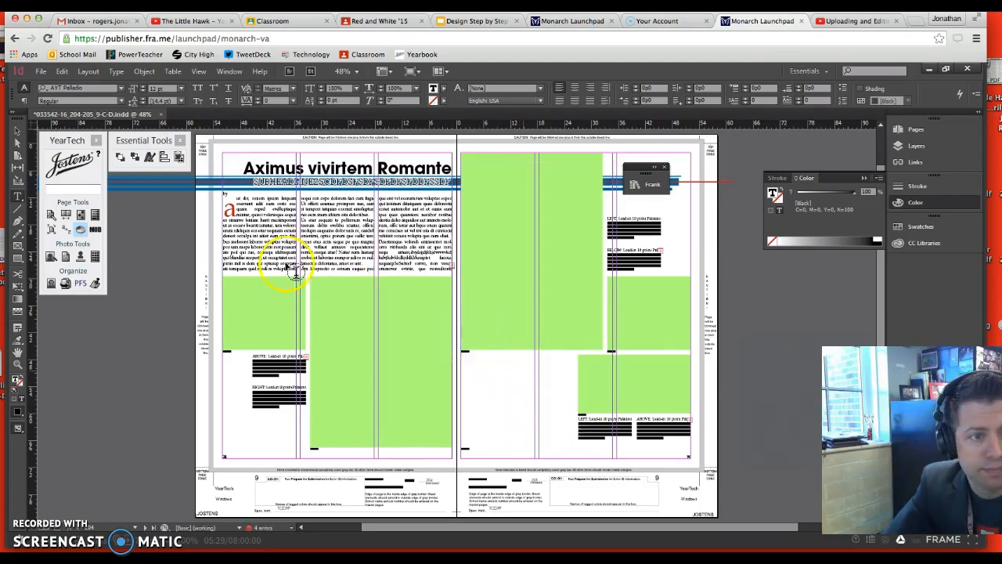
# Lower the top edge of the three-column text frame so the frame is about 9p11 high
pyautogui.click(18, 132)
pyautogui.click(517, 367)
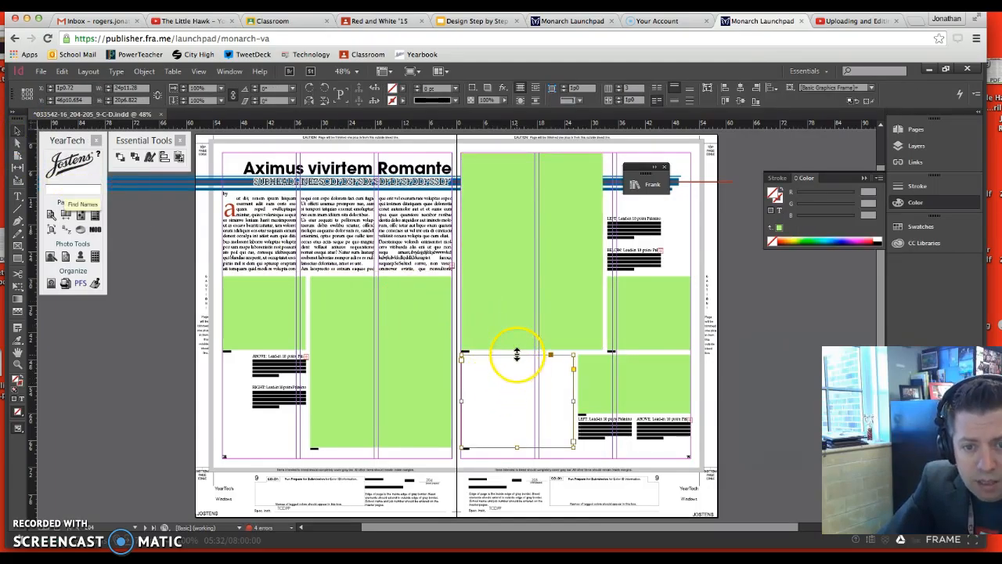
pyautogui.moveTo(517, 355); pyautogui.dragTo(513, 399)
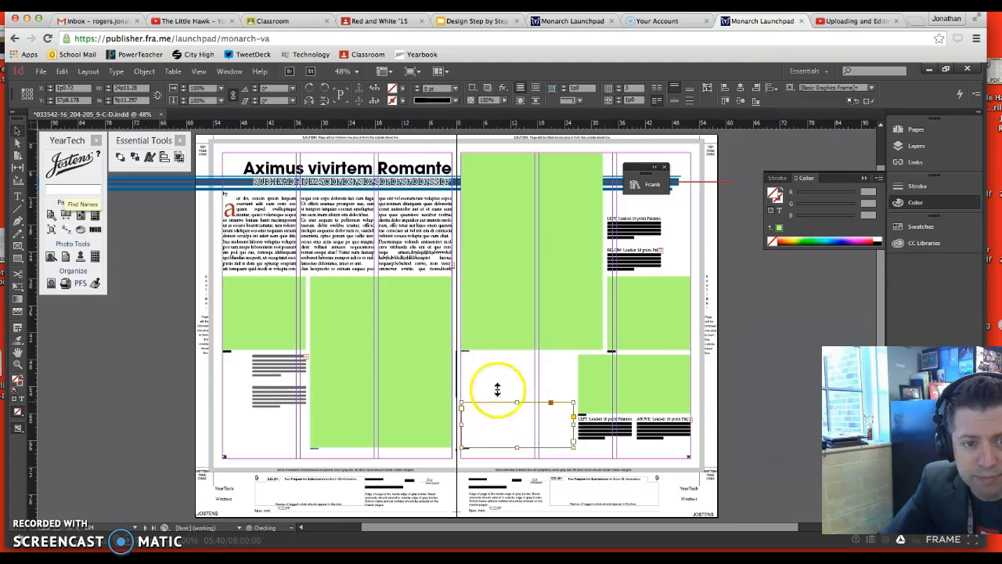
# Copy the text of the upper caption on the left page into the three-column text frame
pyautogui.click(275, 375)
pyautogui.doubleClick(274, 376)
pyautogui.moveTo(283, 377); pyautogui.dragTo(247, 356)
pyautogui.click(476, 413)
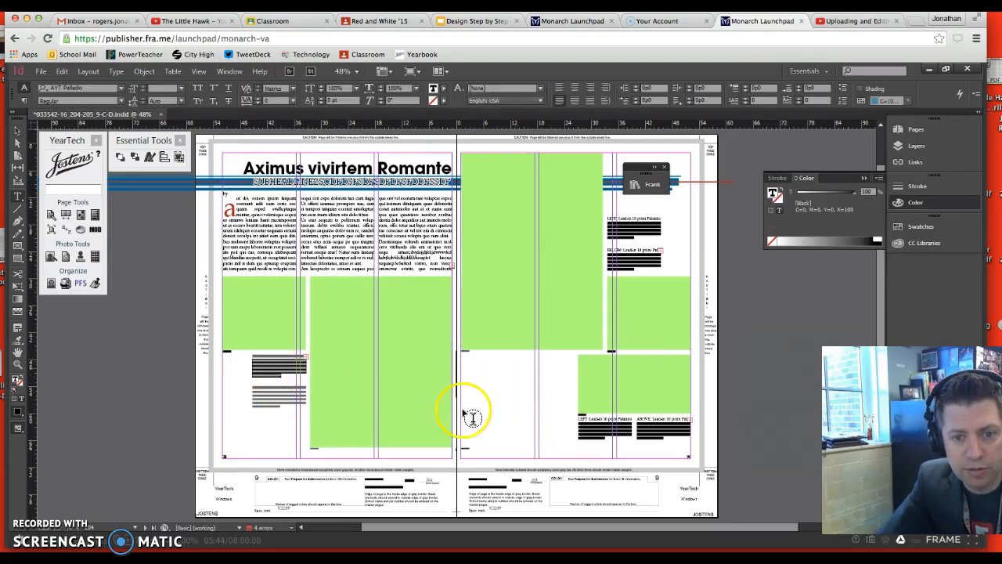
pyautogui.press('super+v')
pyautogui.click(494, 408)
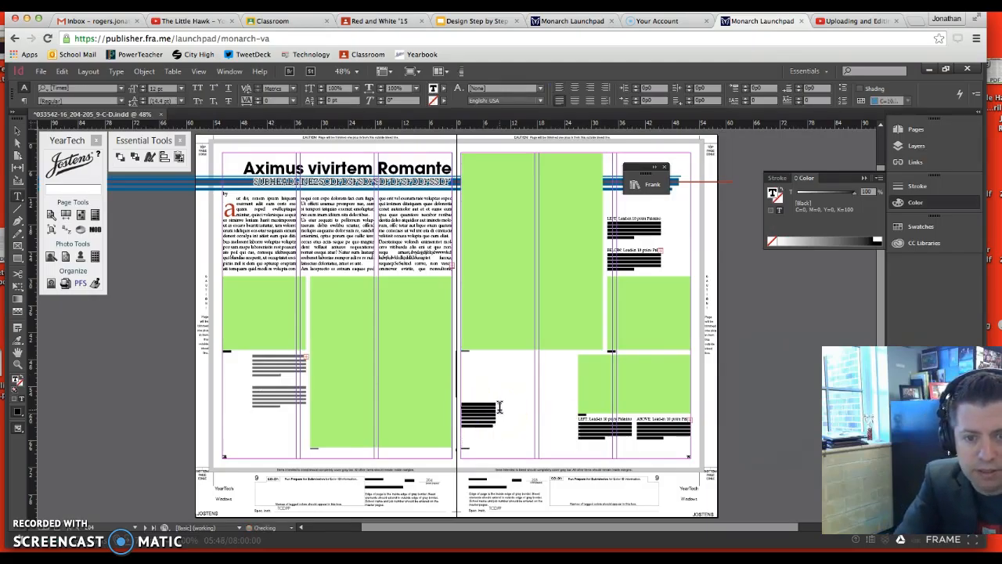
# Fill the second and third columns with the same caption text and delete the photo credit below the three-column frame
pyautogui.hotkey('ctrl', 'v')
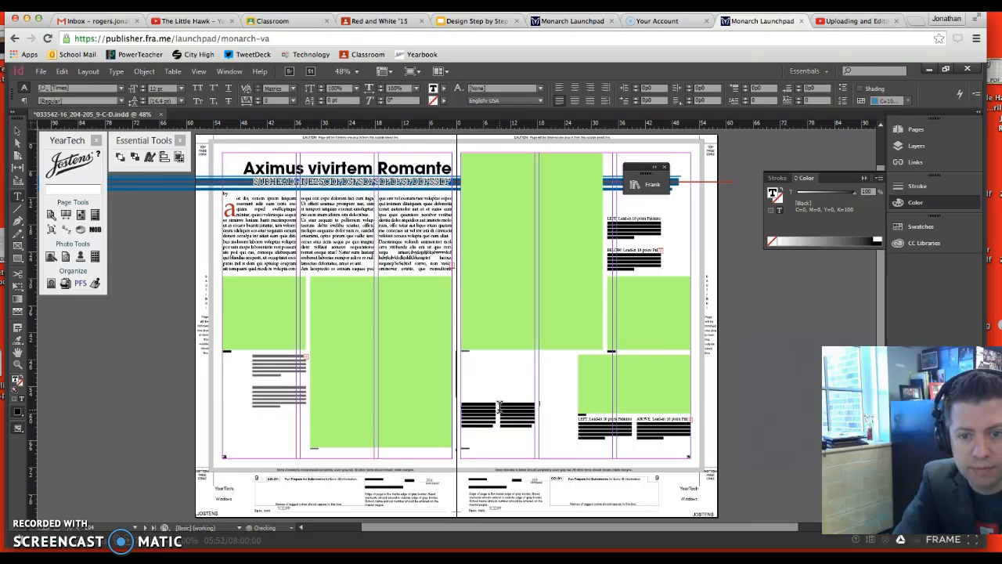
pyautogui.hotkey('ctrl', 'v')
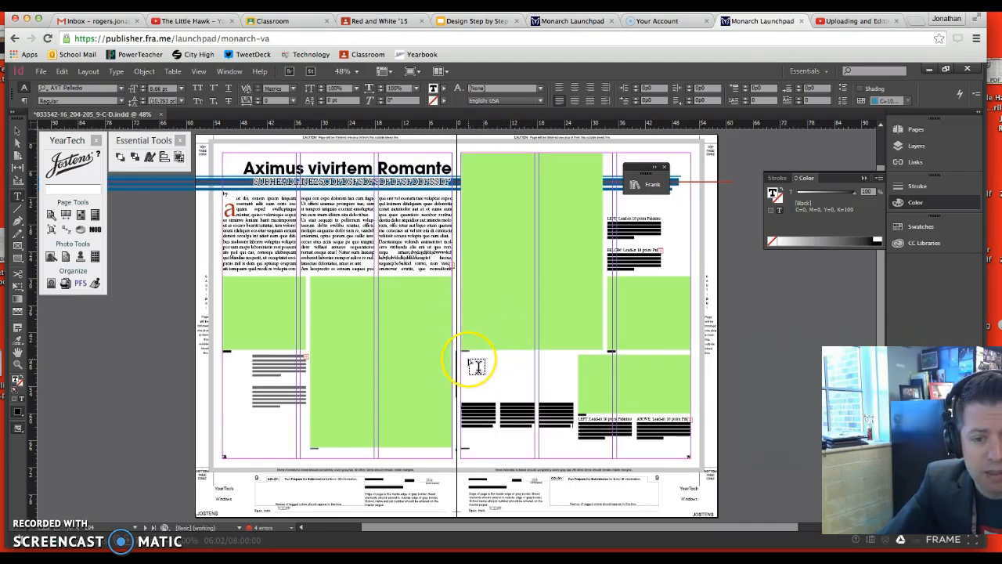
pyautogui.hotkey('ctrl', '=')
pyautogui.hotkey('ctrl', '=')
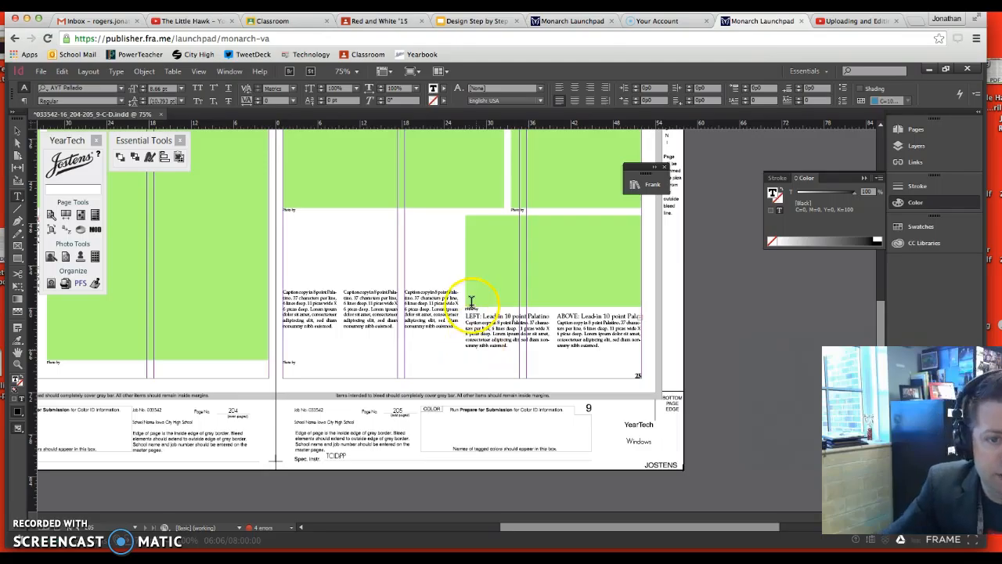
pyautogui.click(16, 131)
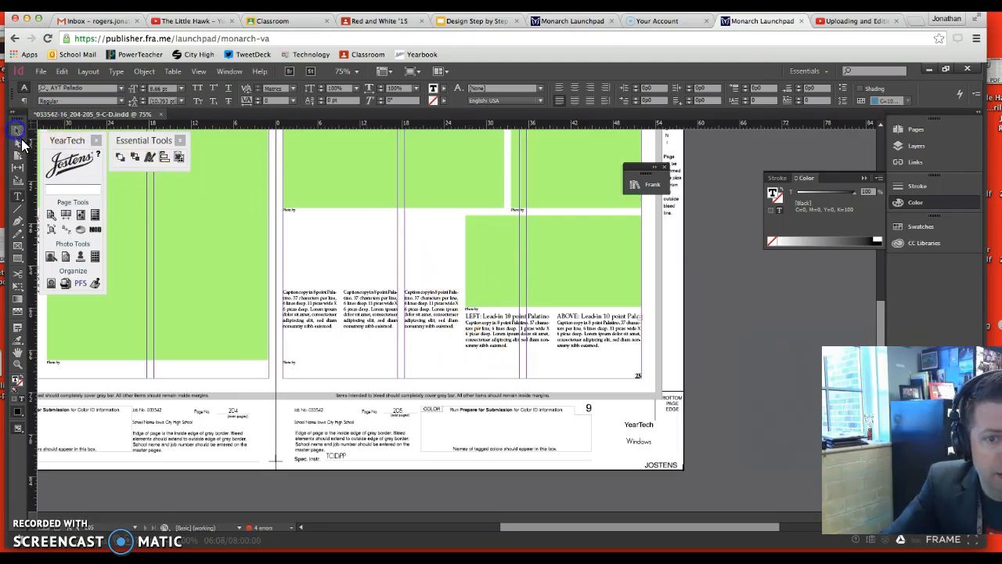
pyautogui.click(293, 362)
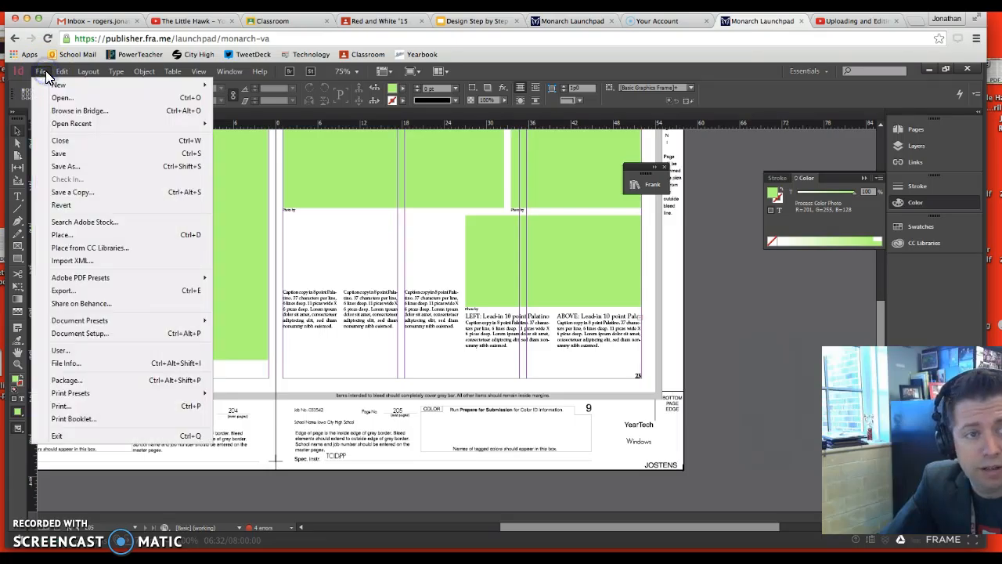
# Start placing image files and browse to the Digital Photos folder within 2016 YearTech on the Team Drive
pyautogui.click(80, 236)
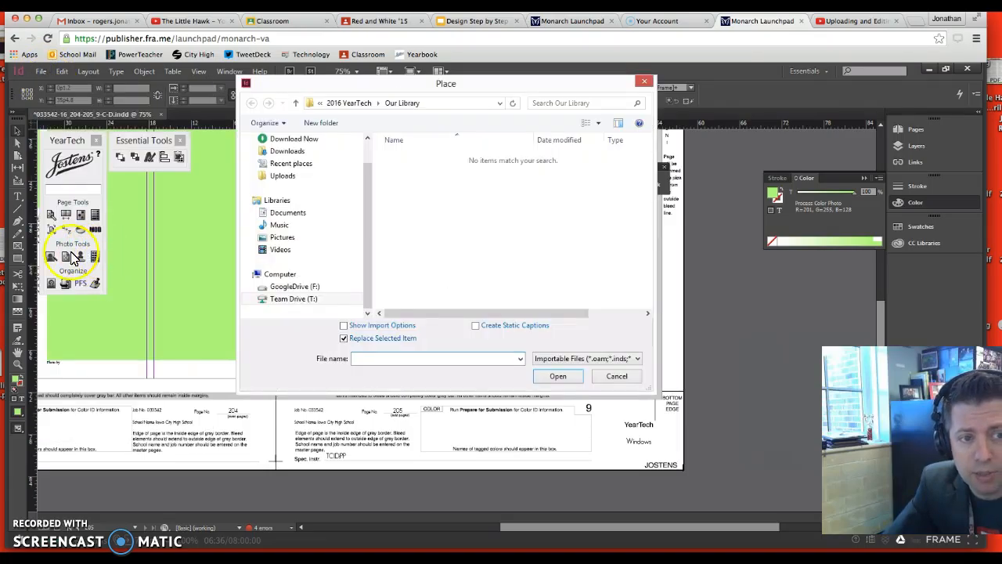
pyautogui.click(66, 265)
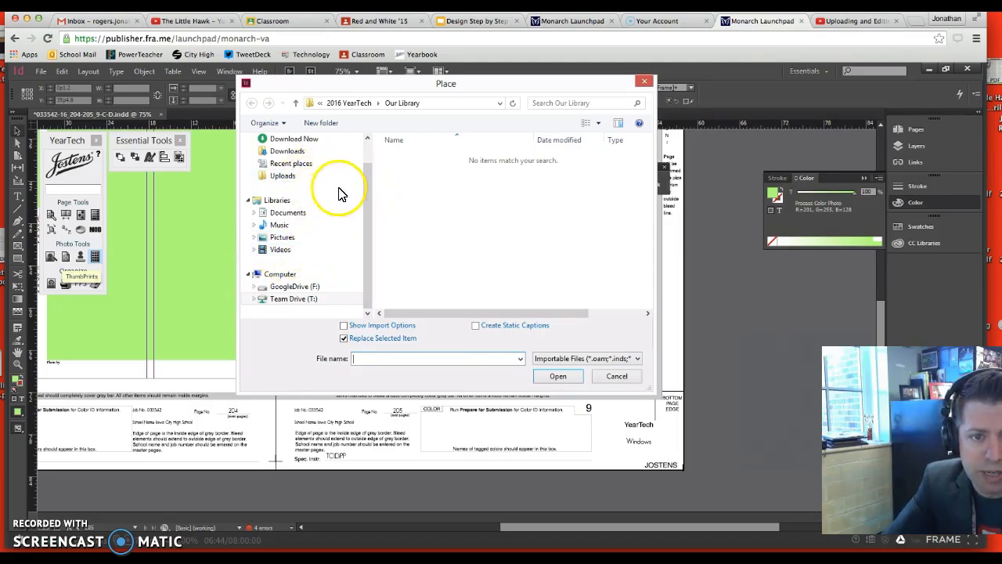
pyautogui.click(365, 157)
pyautogui.moveTo(366, 157); pyautogui.dragTo(358, 231)
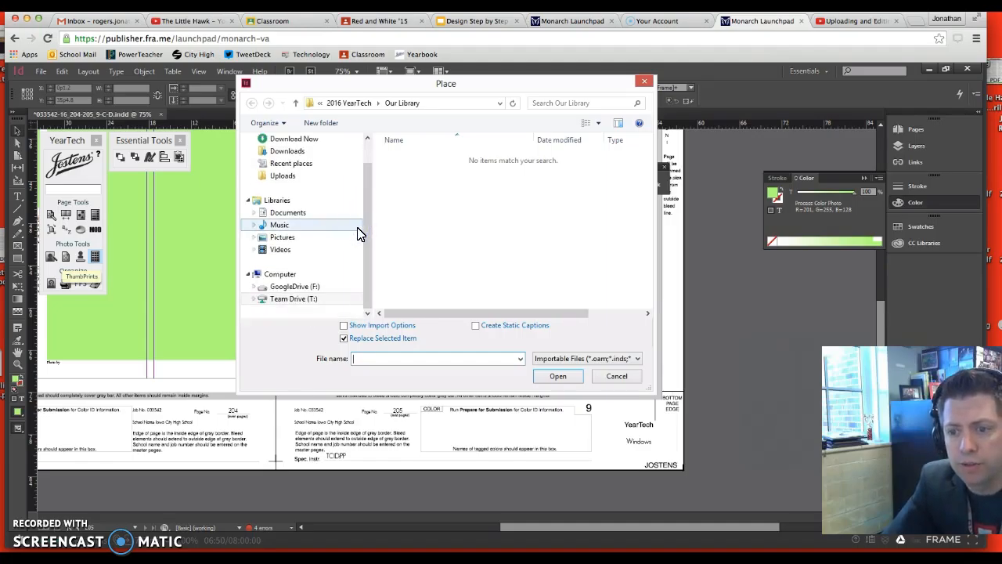
pyautogui.click(329, 300)
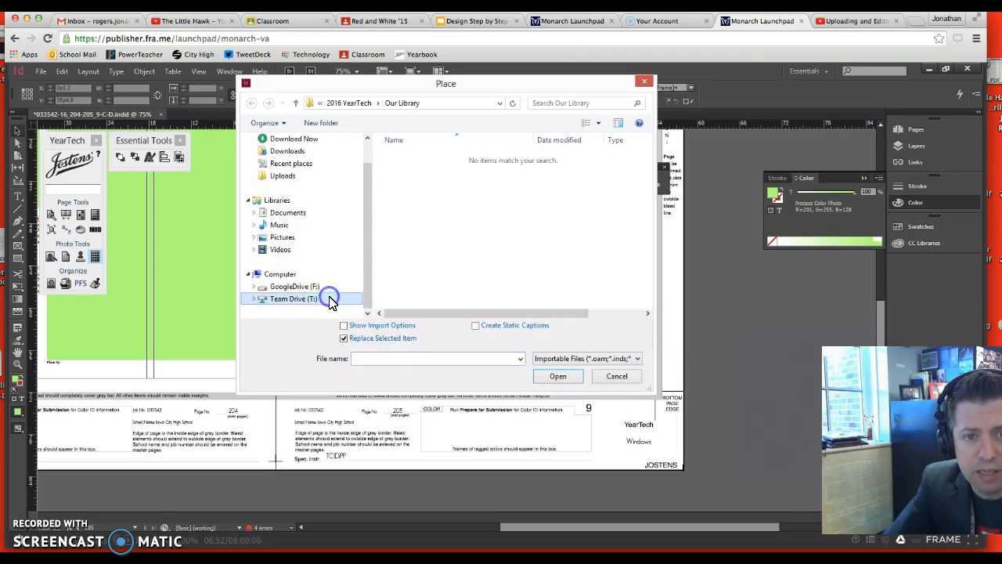
pyautogui.doubleClick(425, 158)
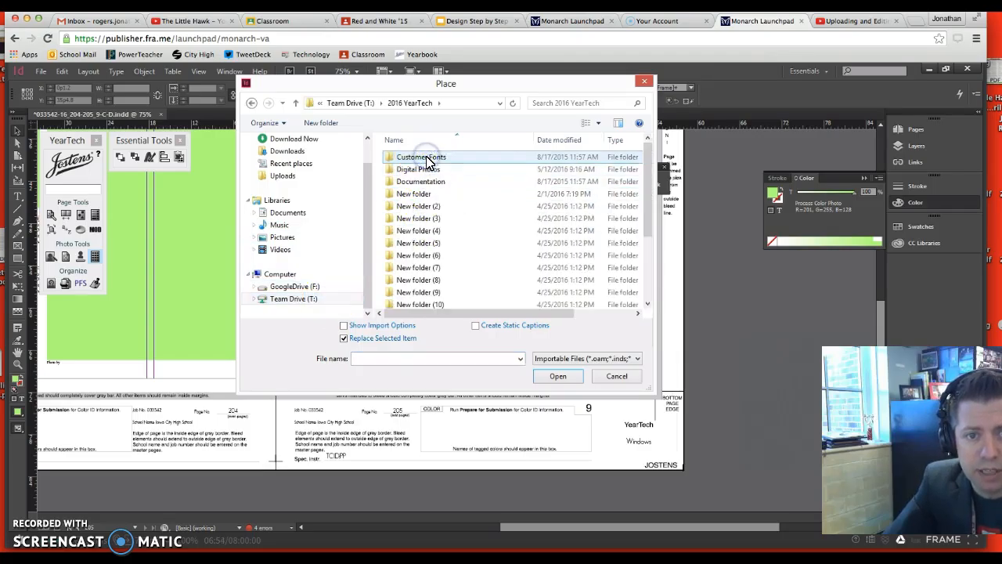
pyautogui.doubleClick(417, 169)
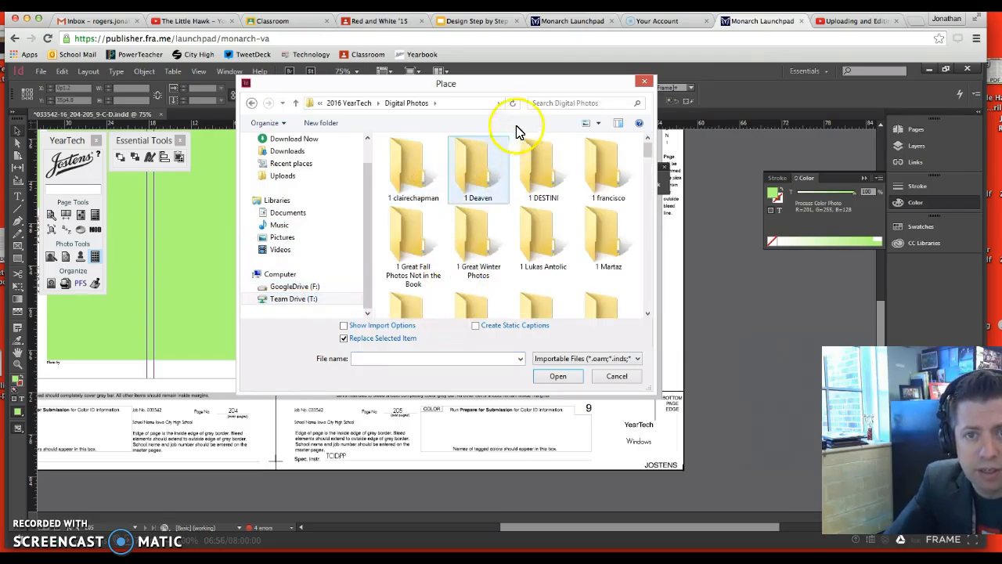
# Show the Digital Photos folders as a list and open the staff member's picks folder
pyautogui.click(600, 125)
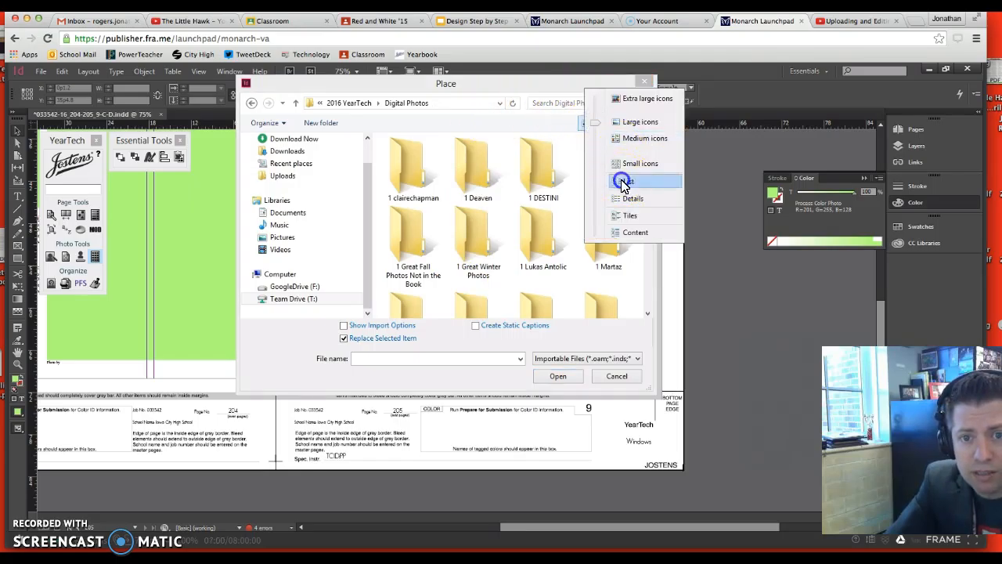
pyautogui.click(624, 183)
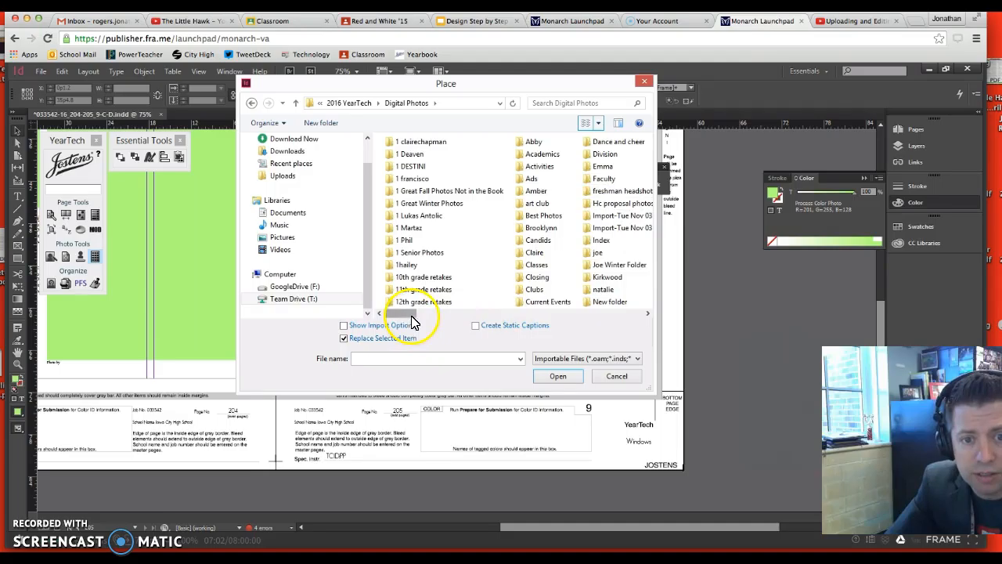
pyautogui.click(472, 313)
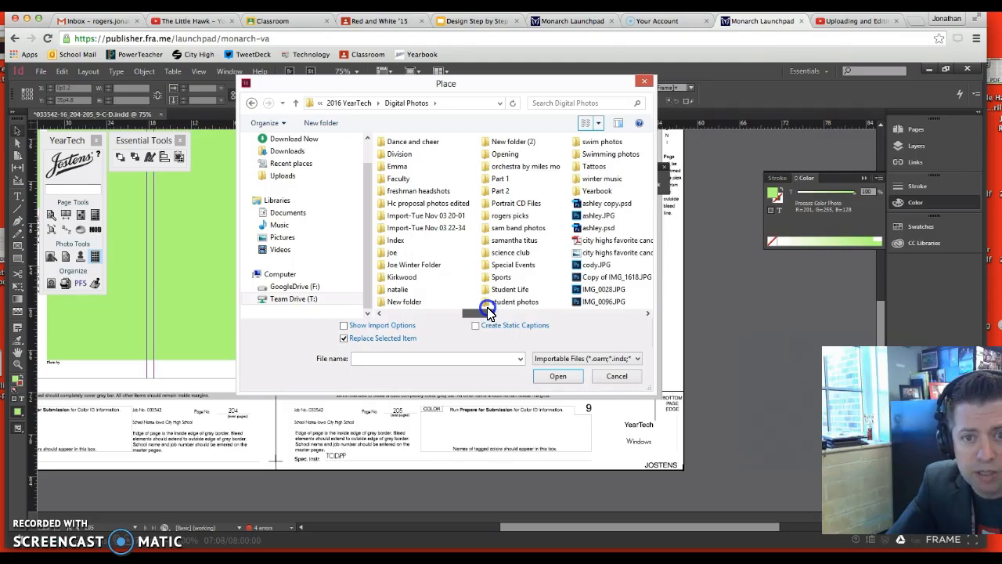
pyautogui.click(509, 216)
pyautogui.click(562, 377)
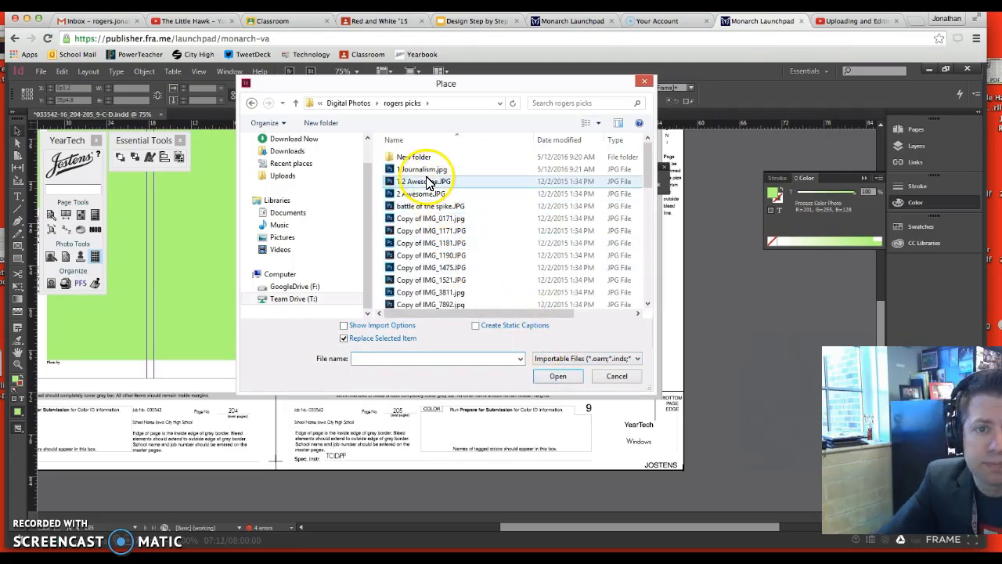
# Load 1.2 Awesome.JPG, 2 Awesome.JPG and battle of the spike.JPG together for placing
pyautogui.click(429, 174)
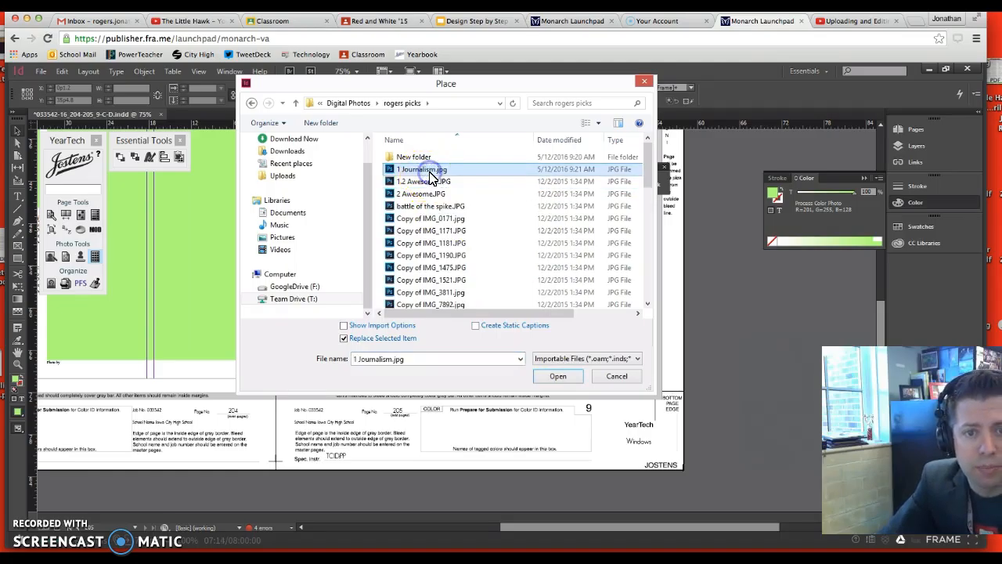
pyautogui.click(427, 183)
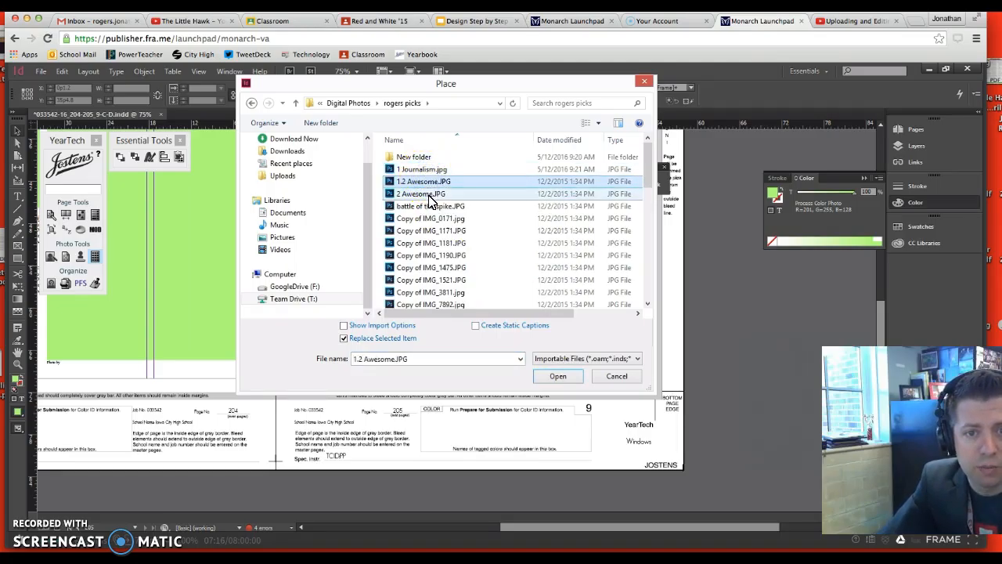
pyautogui.keyDown('shift'); pyautogui.click(430, 206); pyautogui.keyUp('shift')
pyautogui.click(572, 377)
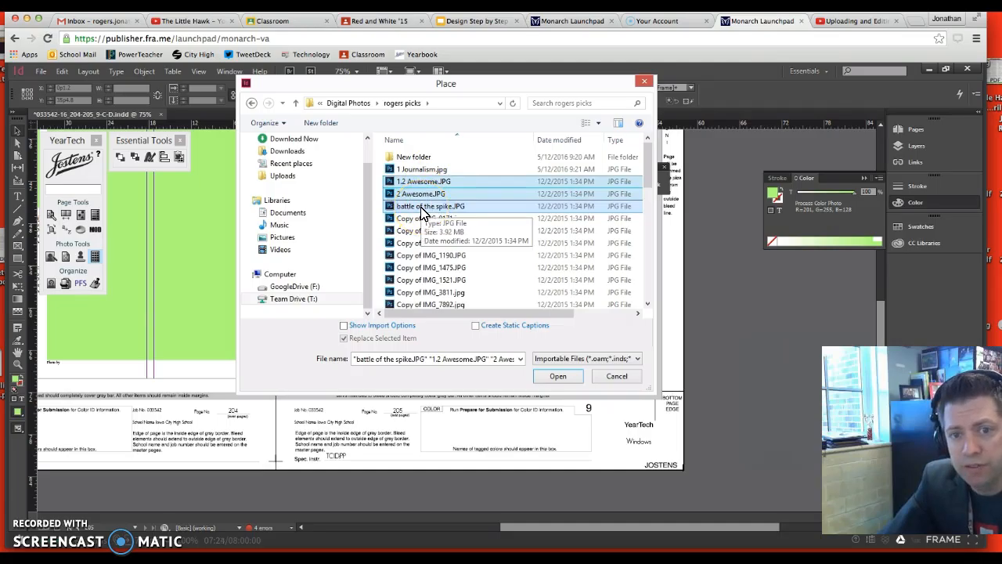
pyautogui.click(557, 378)
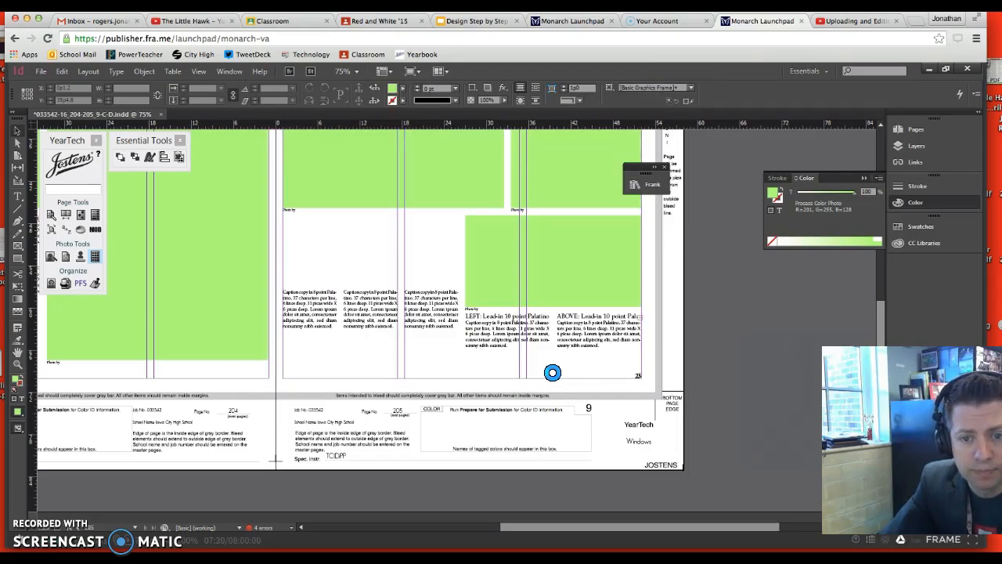
# Place the loaded photos as a row of three frames above the captions, about 24p11 wide and 7p5 high overall
pyautogui.click(368, 236)
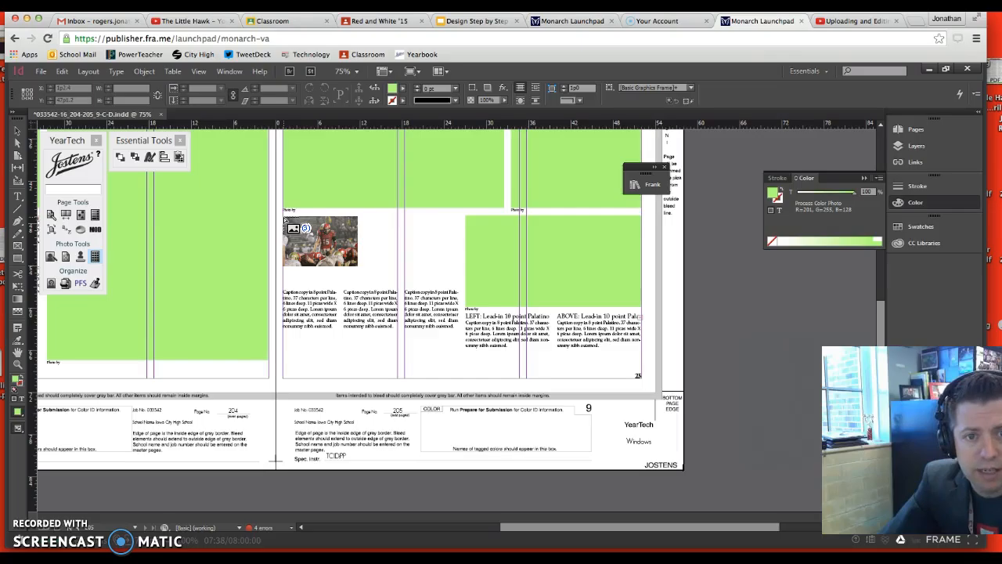
pyautogui.click(283, 237)
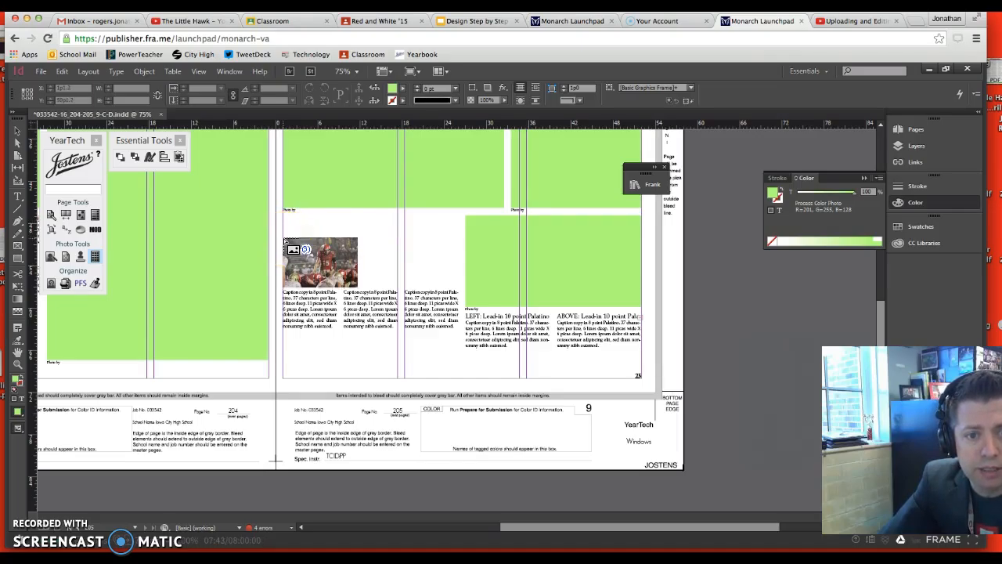
pyautogui.moveTo(282, 230); pyautogui.dragTo(371, 268)
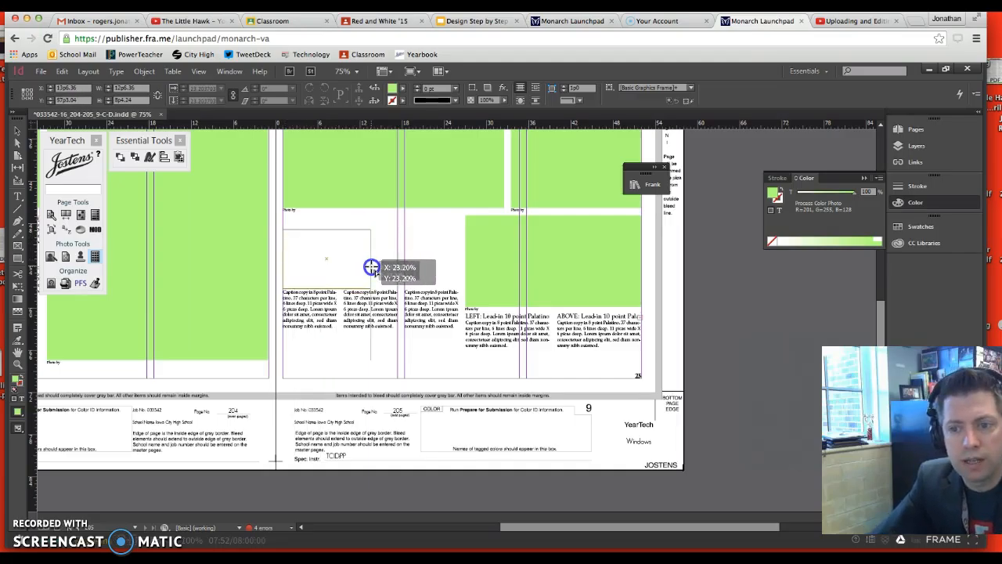
pyautogui.moveTo(371, 268); pyautogui.dragTo(456, 282)
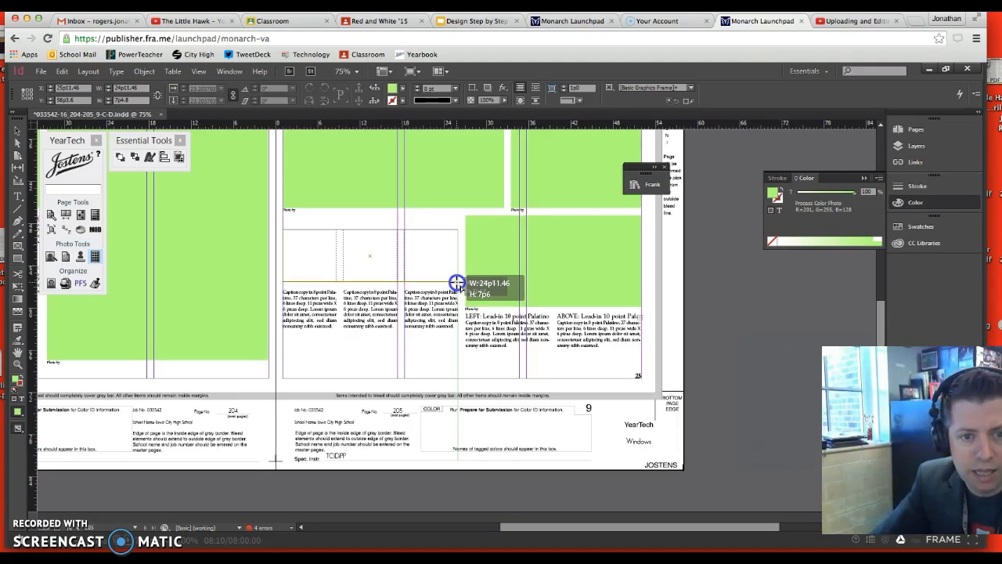
pyautogui.moveTo(456, 282); pyautogui.dragTo(456, 283)
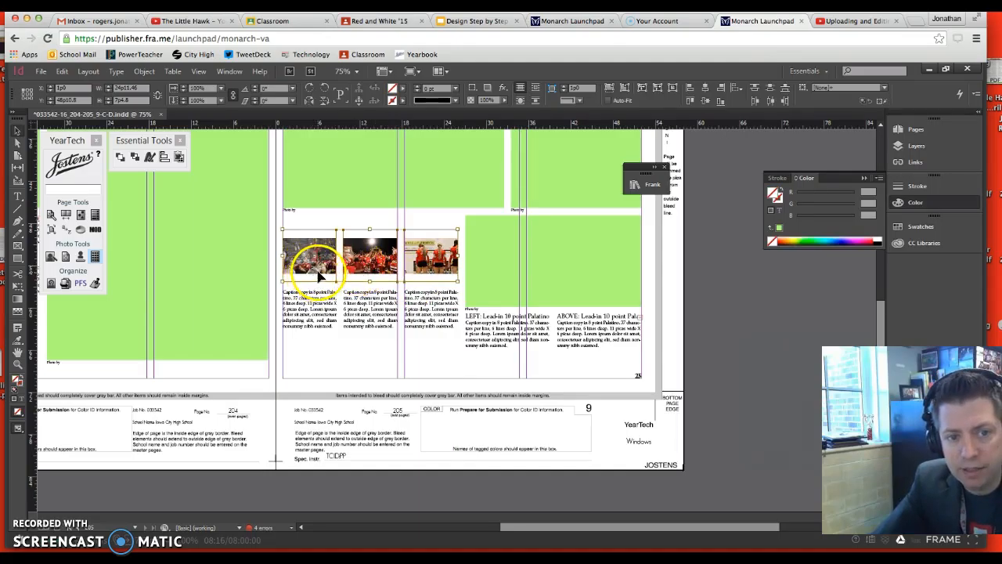
# Fit the three placed photos to their frames with Fill Frame Proportionally
pyautogui.rightClick(318, 276)
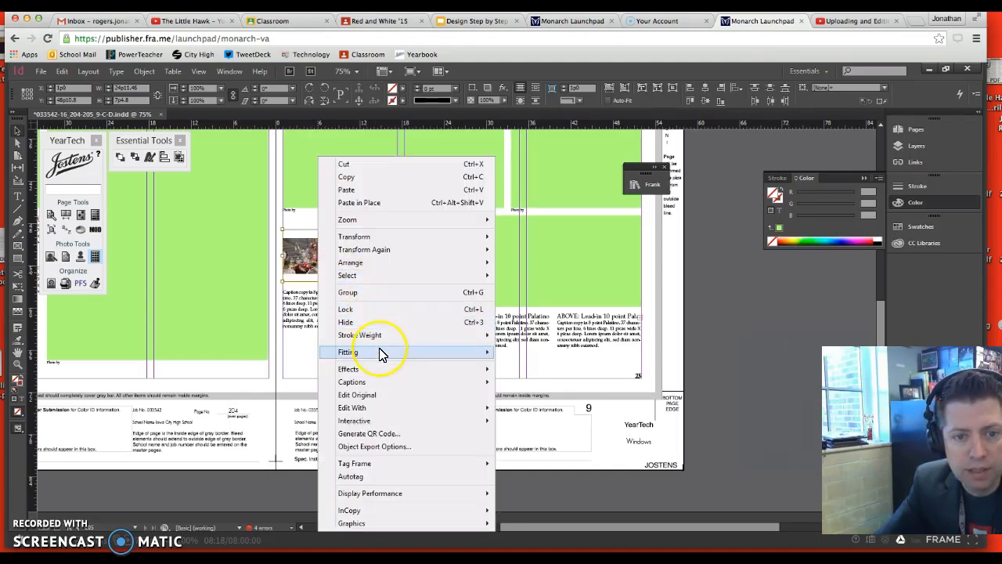
pyautogui.moveTo(381, 354)
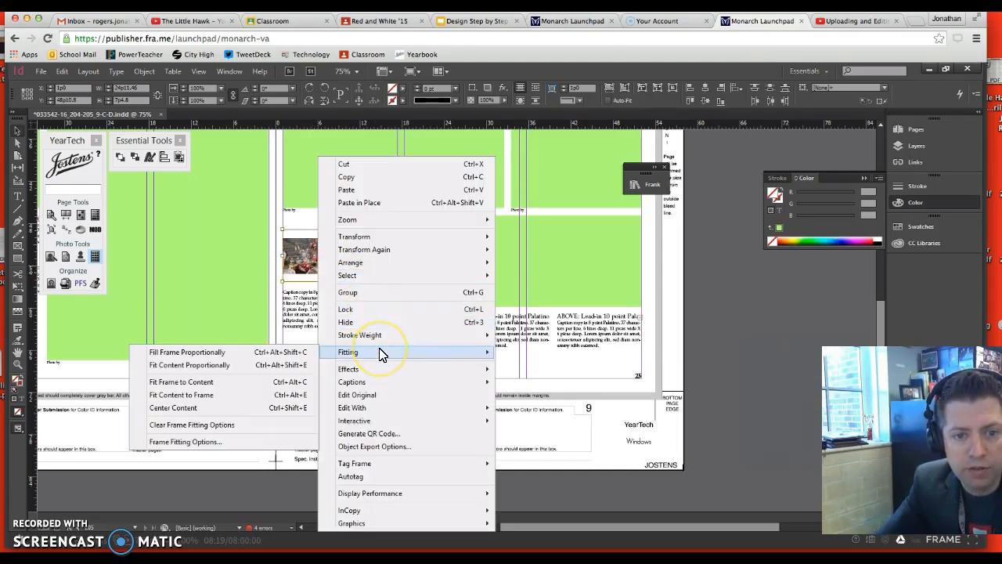
pyautogui.click(272, 356)
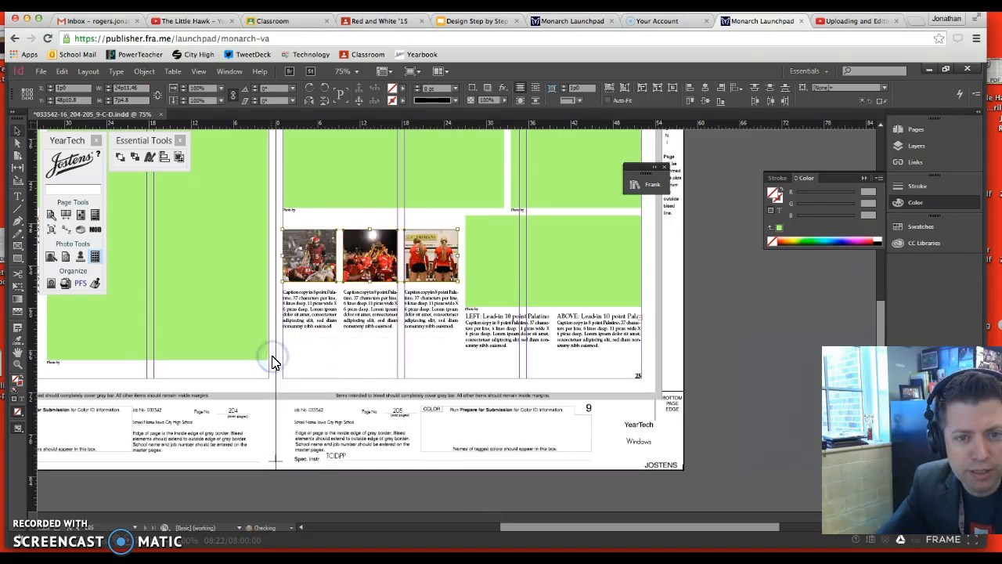
pyautogui.click(437, 358)
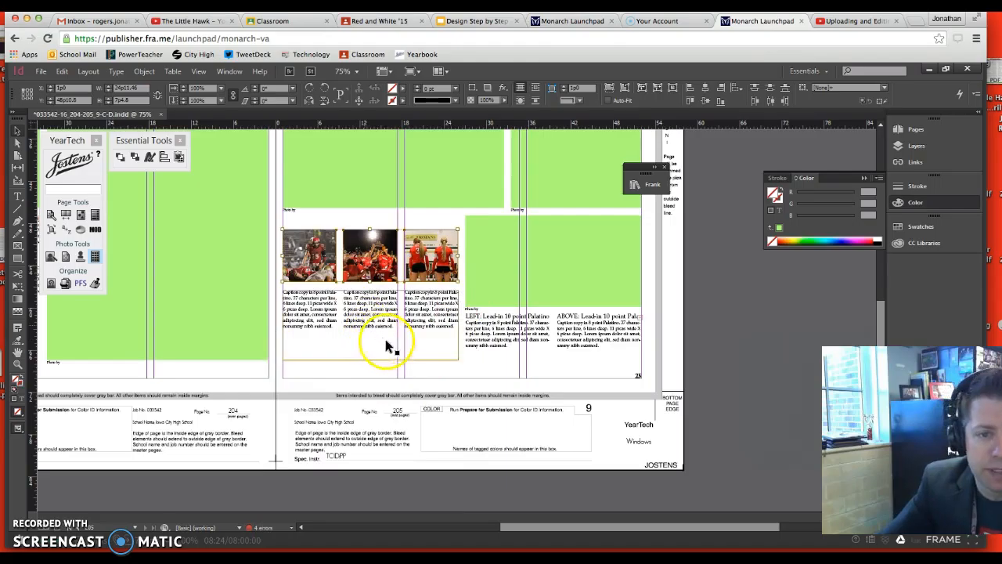
# Check the module heading on slide 22 in Google Slides, then draw an InDesign text frame about 24p11 by 1p9 above the three photos
pyautogui.click(476, 21)
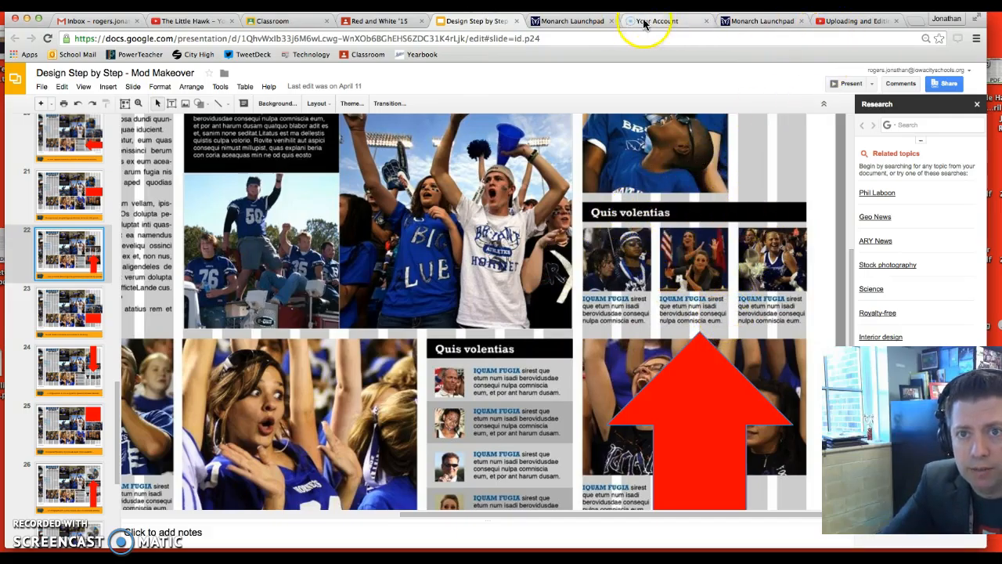
pyautogui.click(752, 21)
pyautogui.click(311, 225)
pyautogui.click(17, 202)
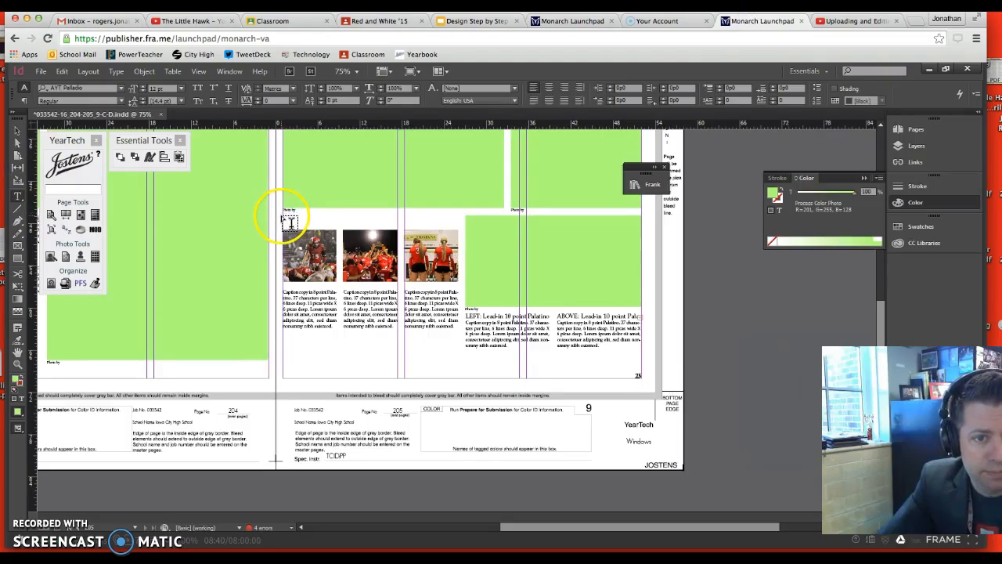
pyautogui.moveTo(283, 217); pyautogui.dragTo(458, 228)
pyautogui.click(822, 202)
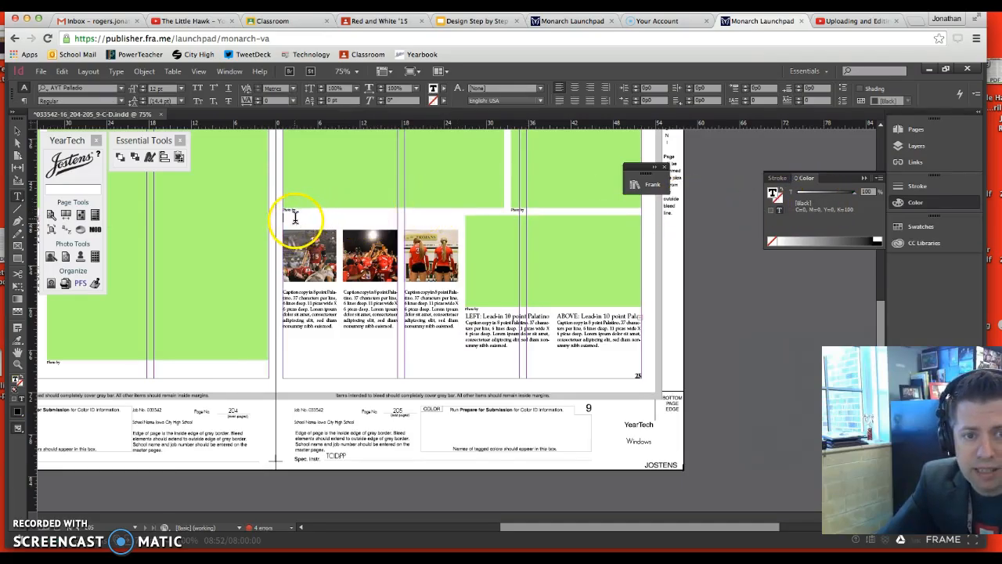
# Check the heading bar on slide 22 in Google Slides, then fill the InDesign heading text frame with black
pyautogui.click(472, 24)
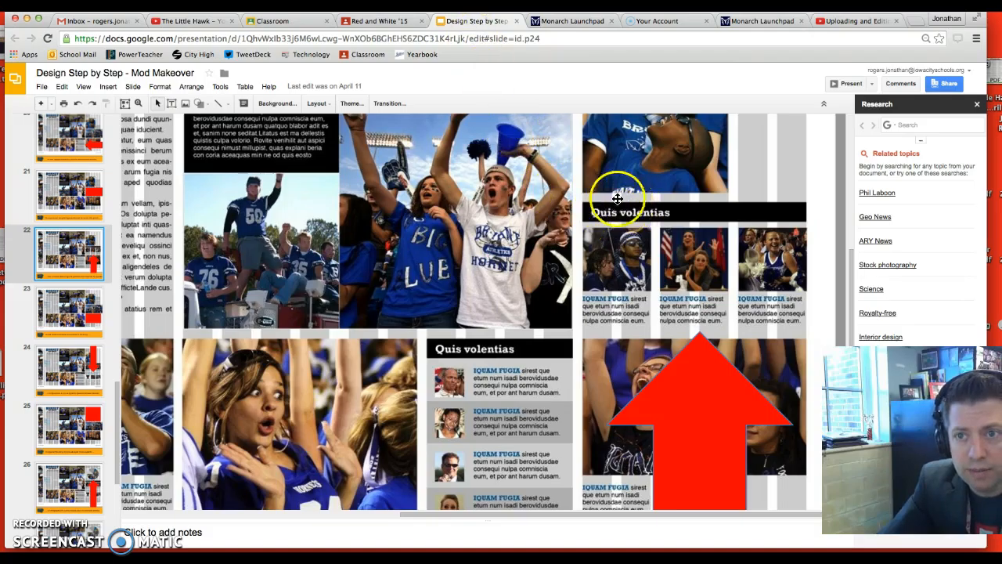
pyautogui.click(768, 24)
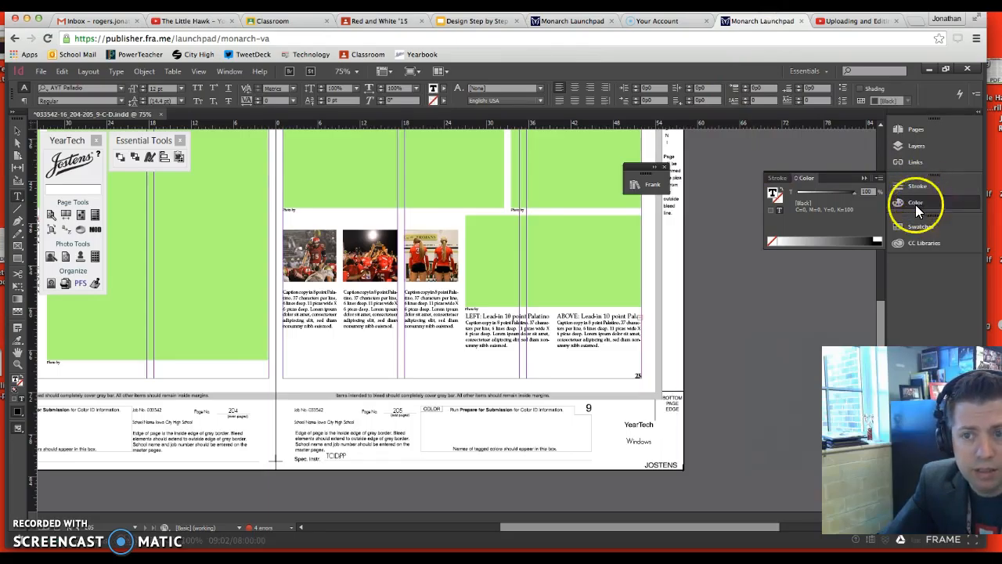
pyautogui.click(18, 130)
pyautogui.click(284, 215)
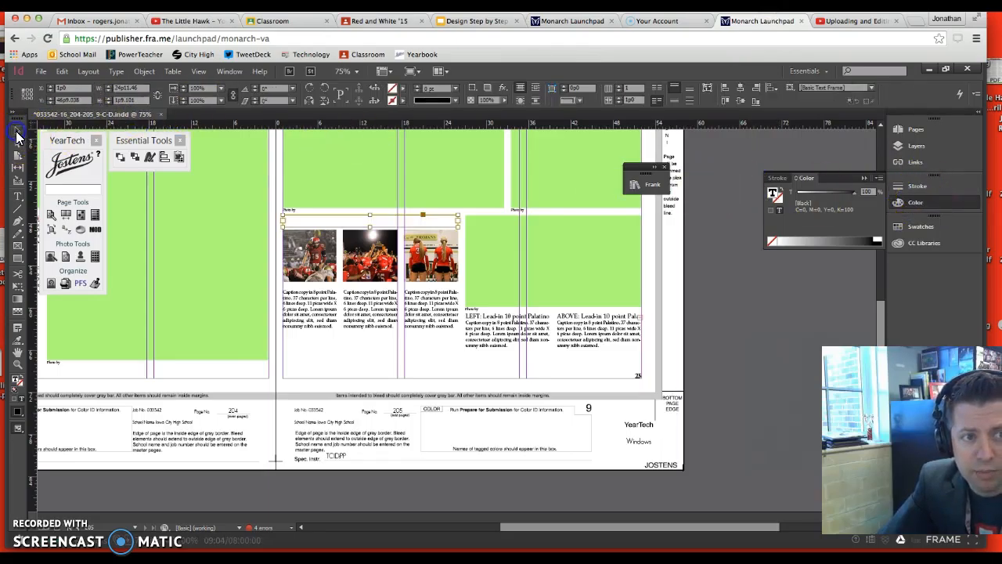
pyautogui.click(778, 198)
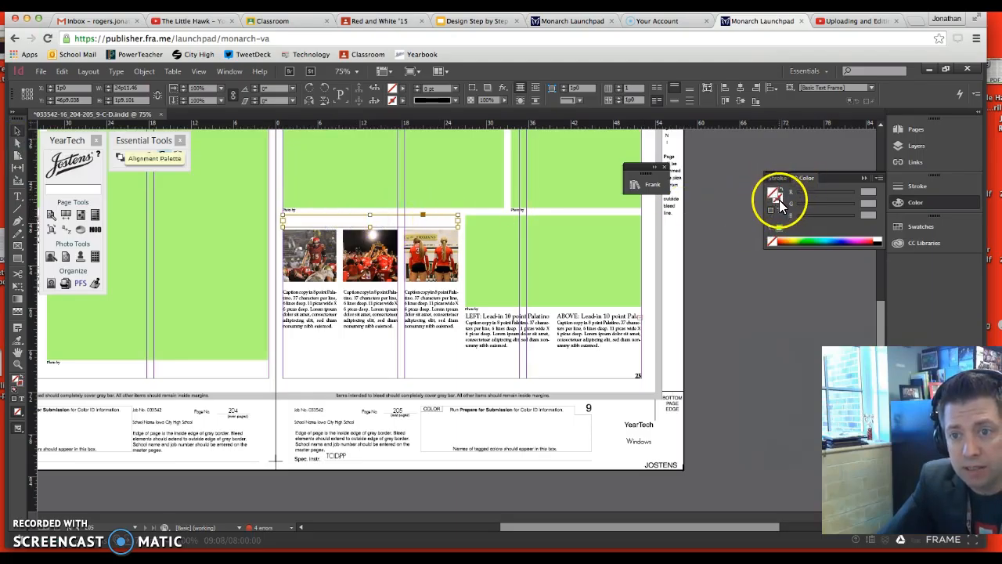
pyautogui.click(877, 241)
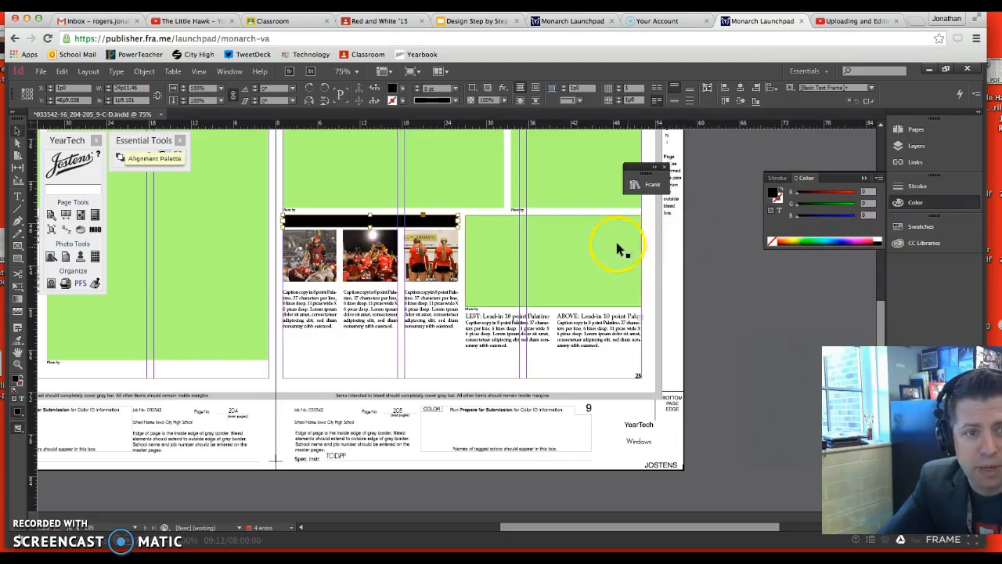
# Enter FILL TEXT in the black heading bar and color the text white
pyautogui.click(18, 196)
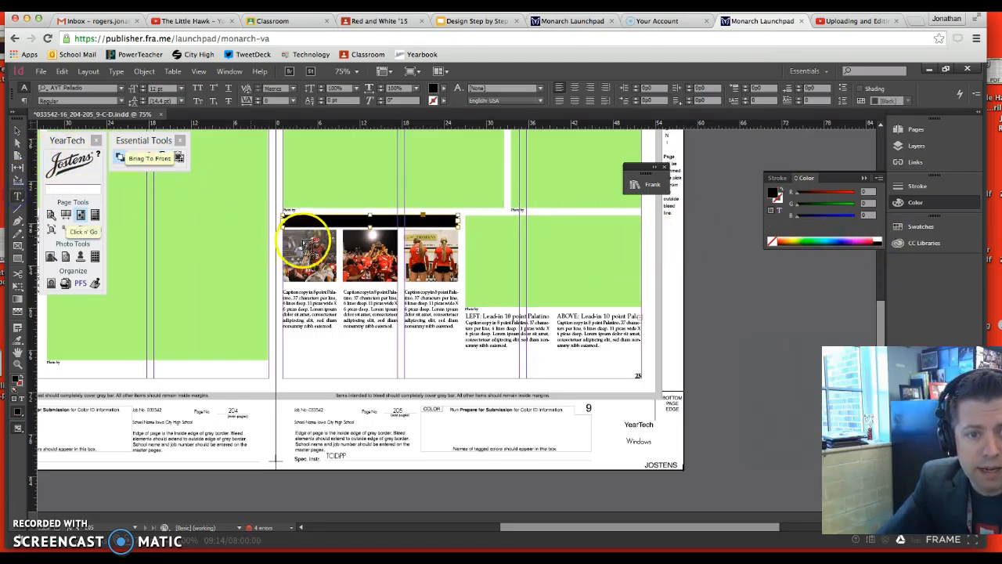
pyautogui.click(311, 222)
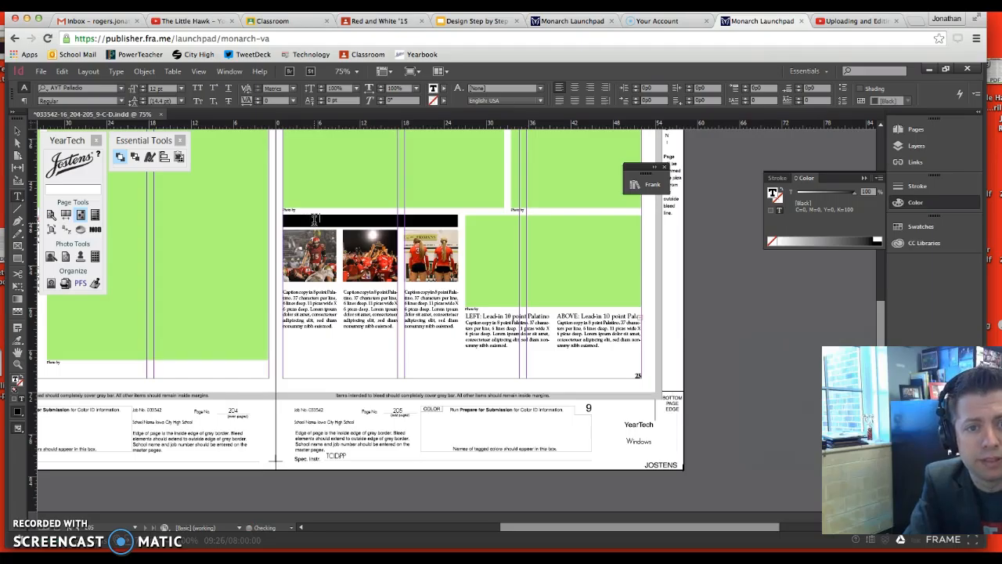
pyautogui.write('e')
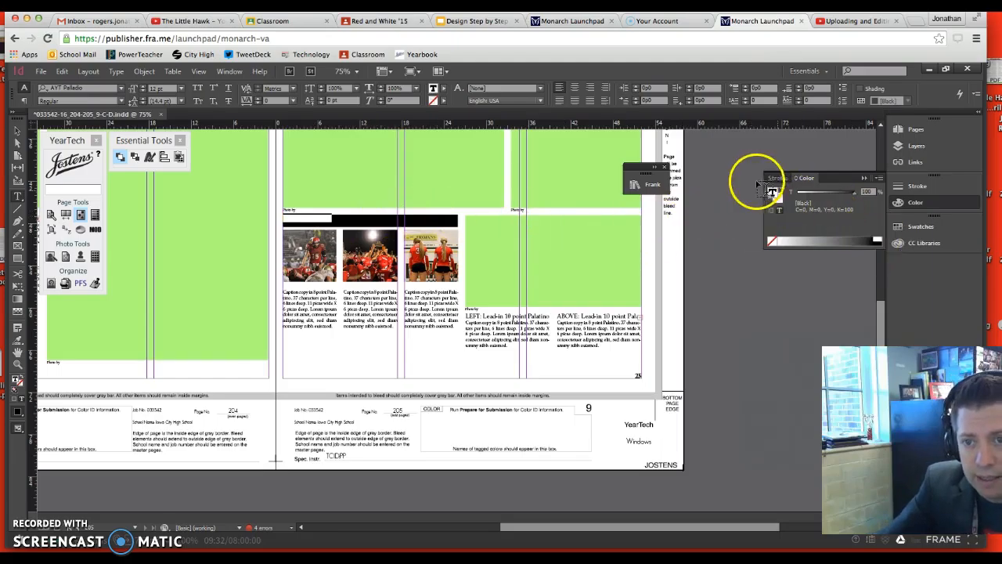
pyautogui.click(878, 238)
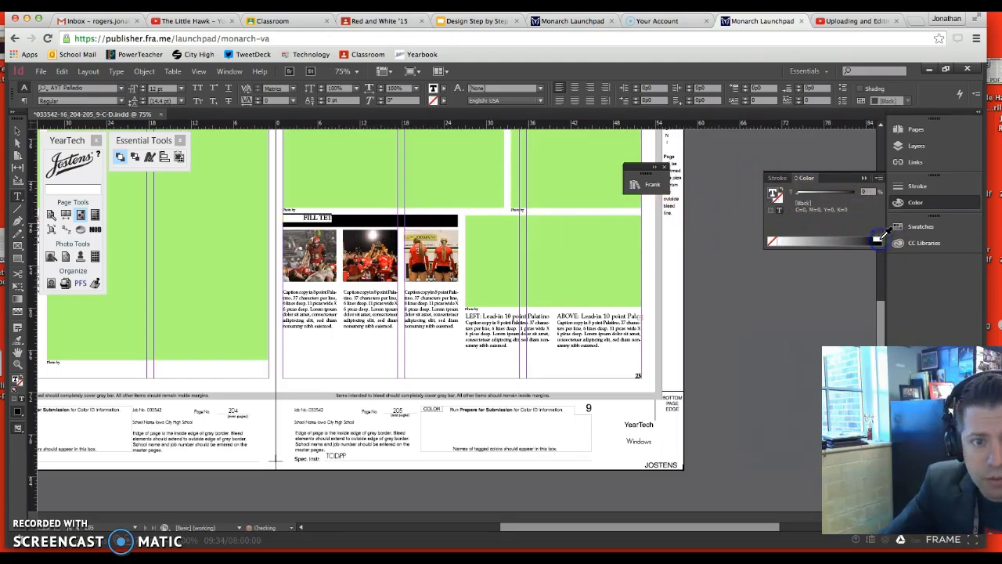
pyautogui.click(339, 218)
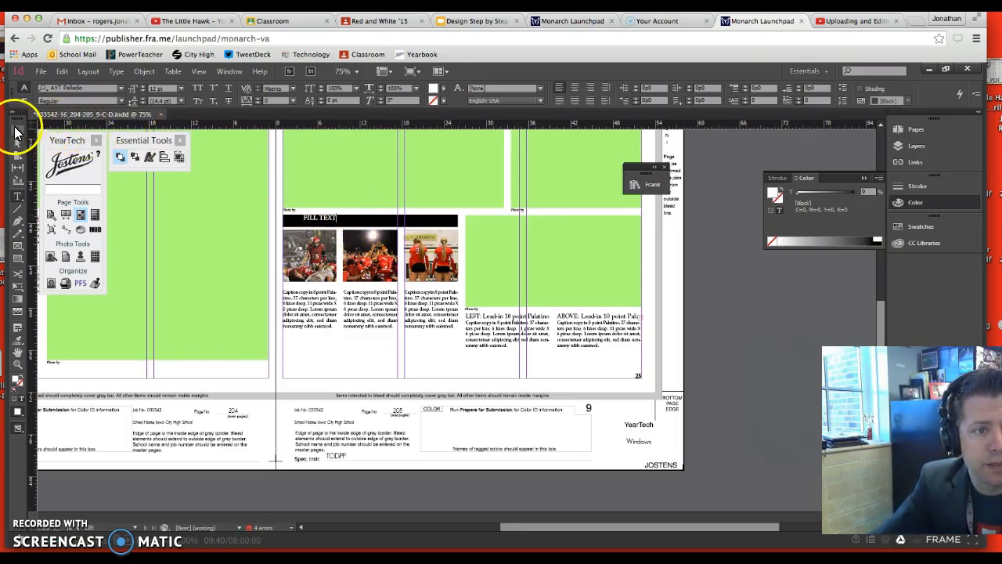
pyautogui.click(17, 134)
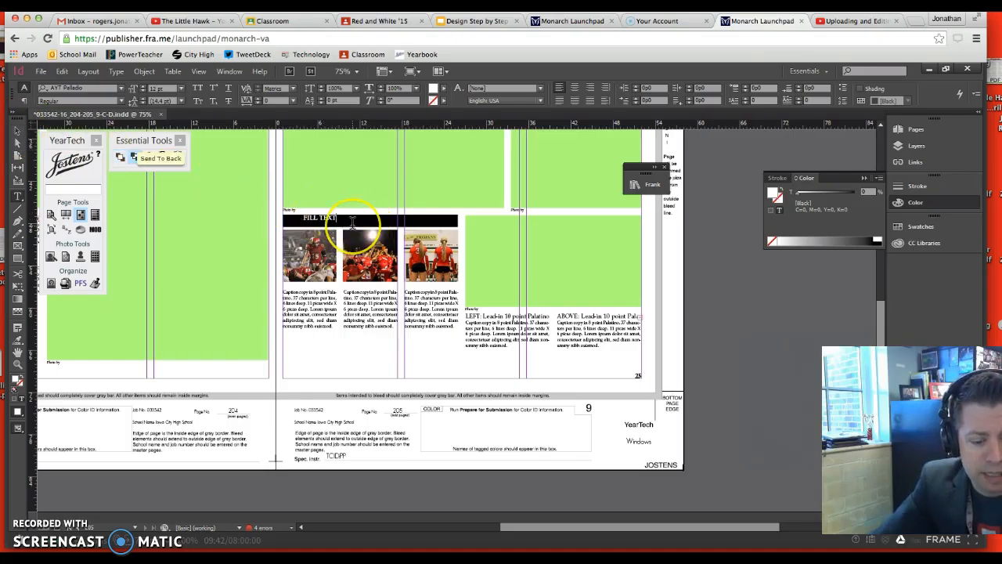
# Set the heading bar's vertical justification to Center in Text Frame Options, with Preview on
pyautogui.click(353, 223)
pyautogui.hotkey('ctrl', '=')
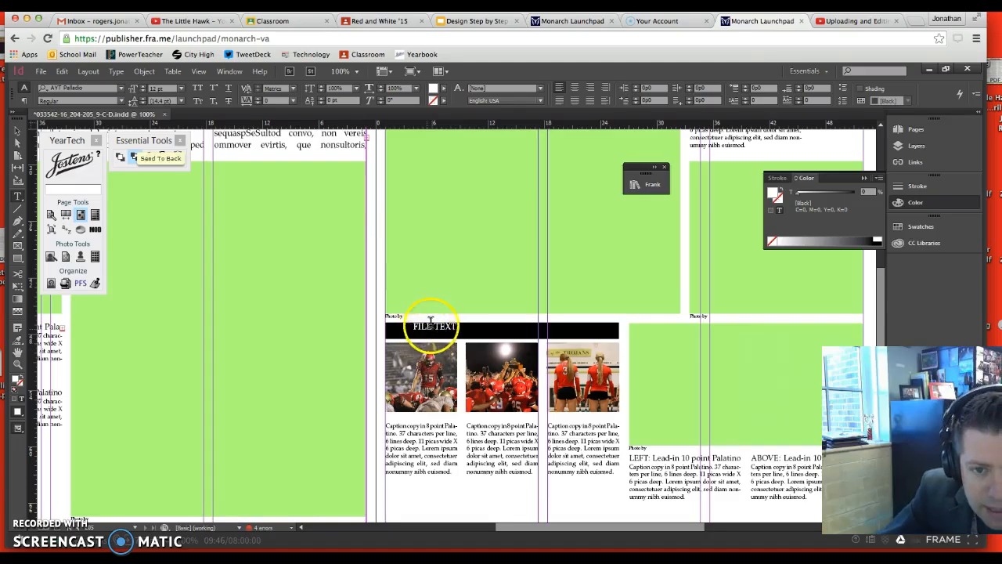
pyautogui.click(16, 134)
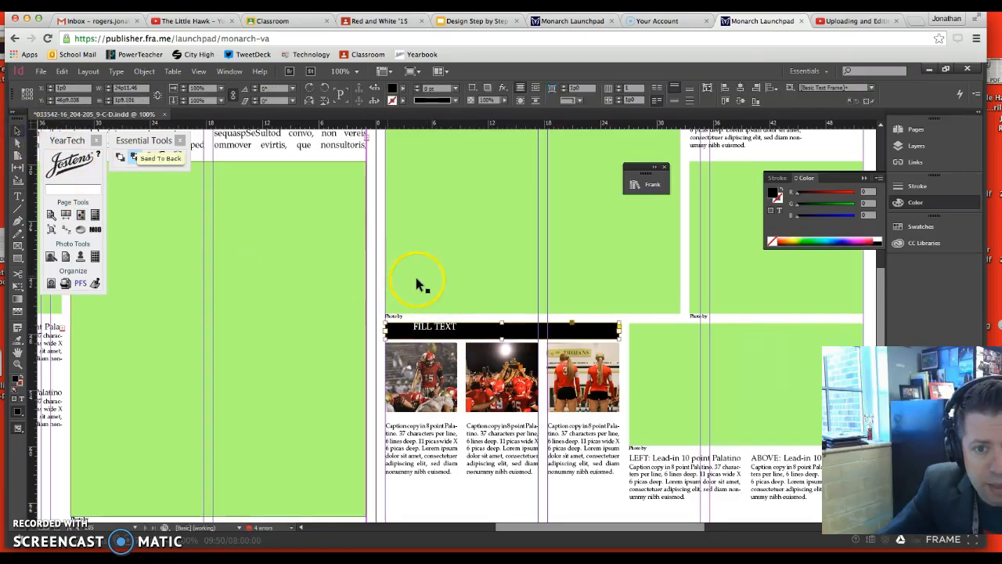
pyautogui.click(485, 331)
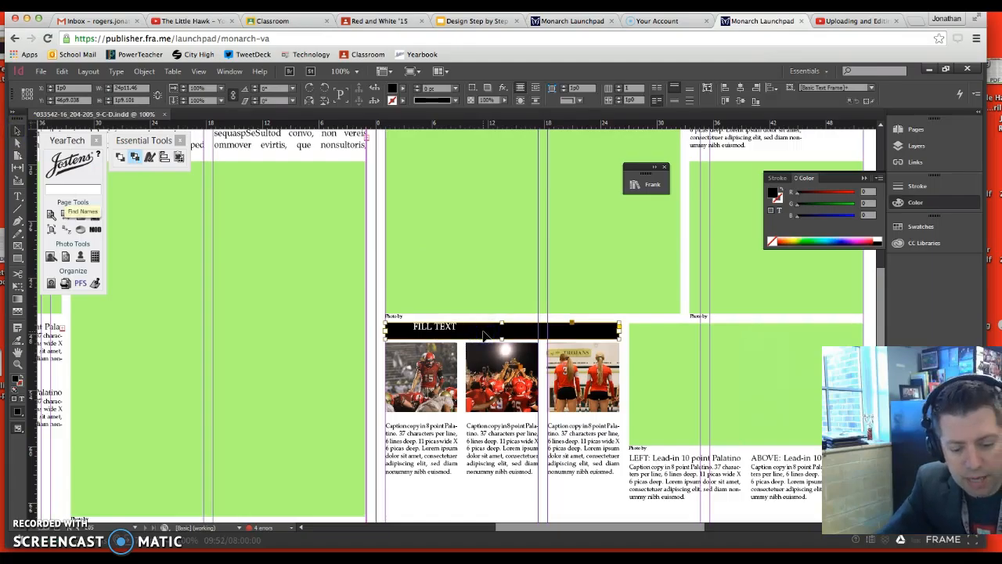
pyautogui.hotkey('ctrl', 'b')
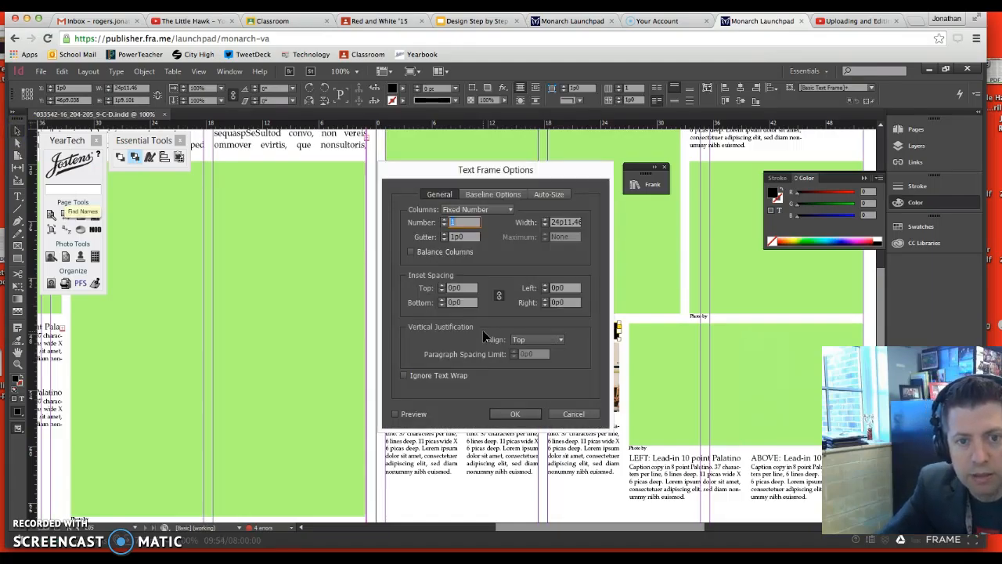
pyautogui.click(560, 339)
pyautogui.click(556, 363)
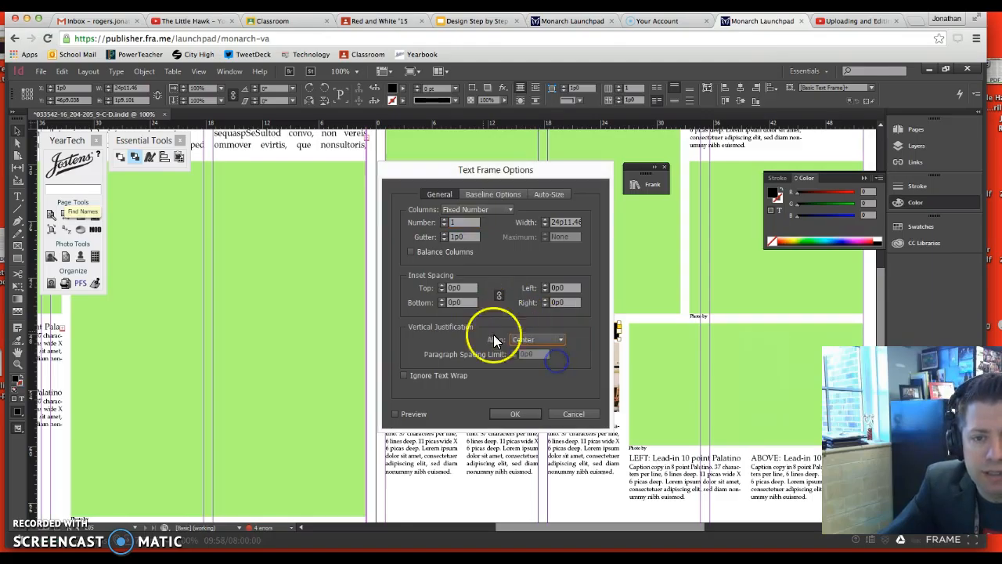
pyautogui.click(397, 413)
pyautogui.moveTo(513, 174); pyautogui.dragTo(768, 179)
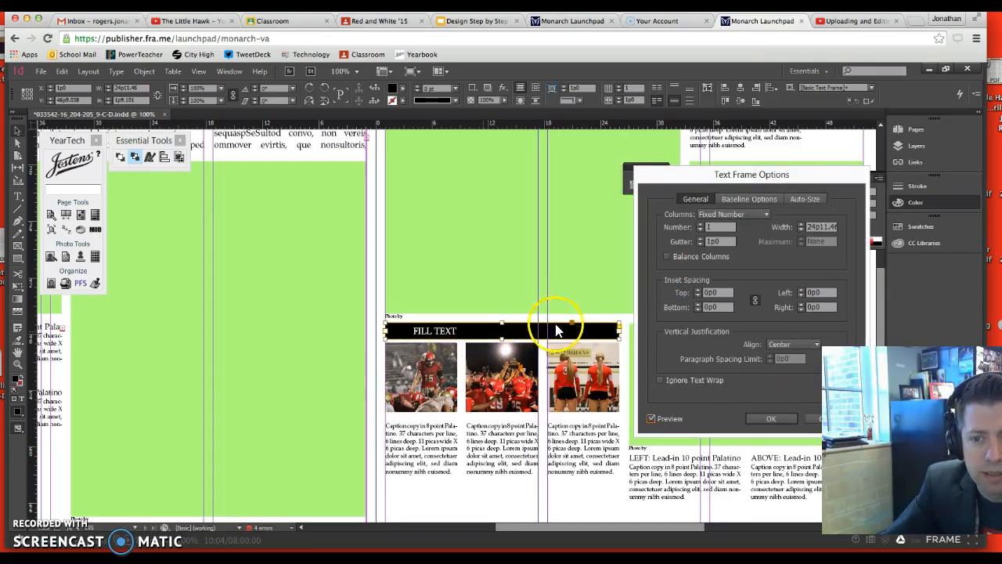
pyautogui.moveTo(753, 180); pyautogui.dragTo(726, 96)
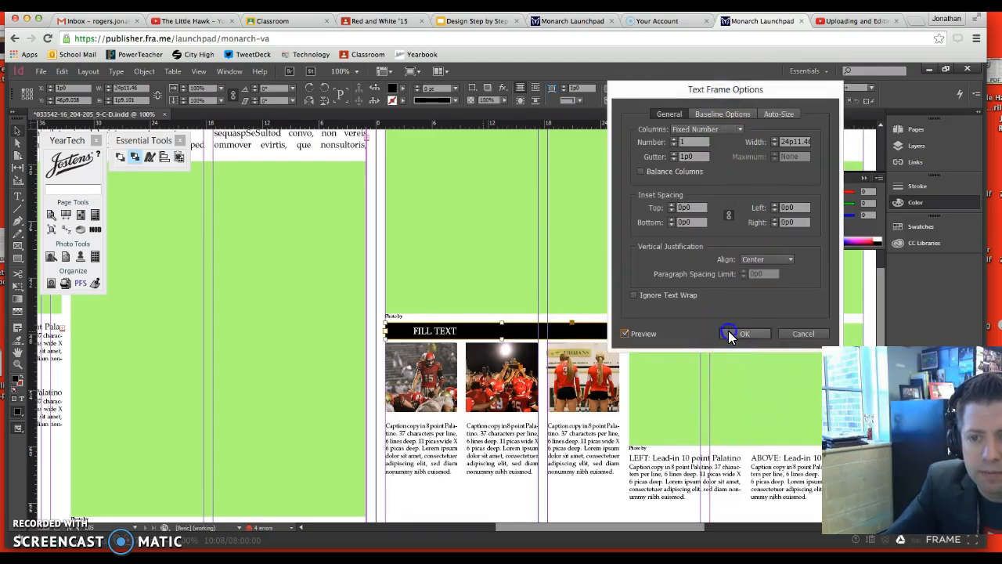
pyautogui.click(728, 334)
# Deselect the module and compare it with the reference layout on slide 22 in Google Slides, then return to InDesign
pyautogui.click(510, 478)
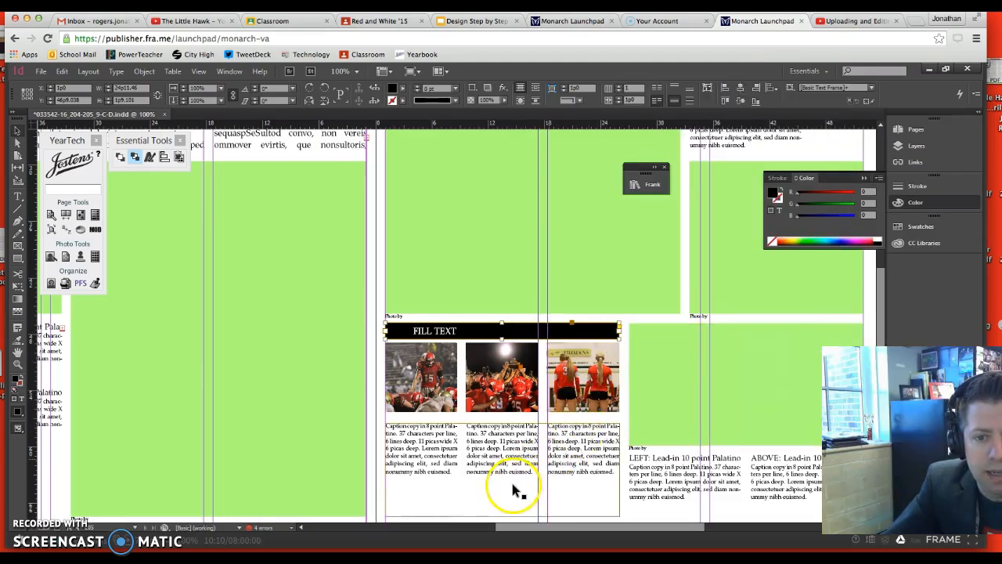
pyautogui.click(373, 476)
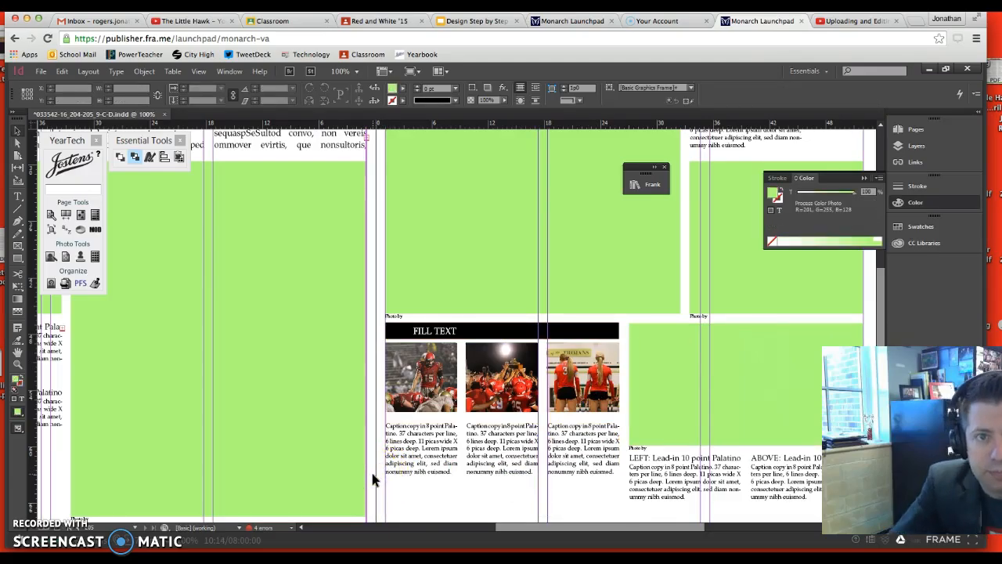
pyautogui.click(505, 26)
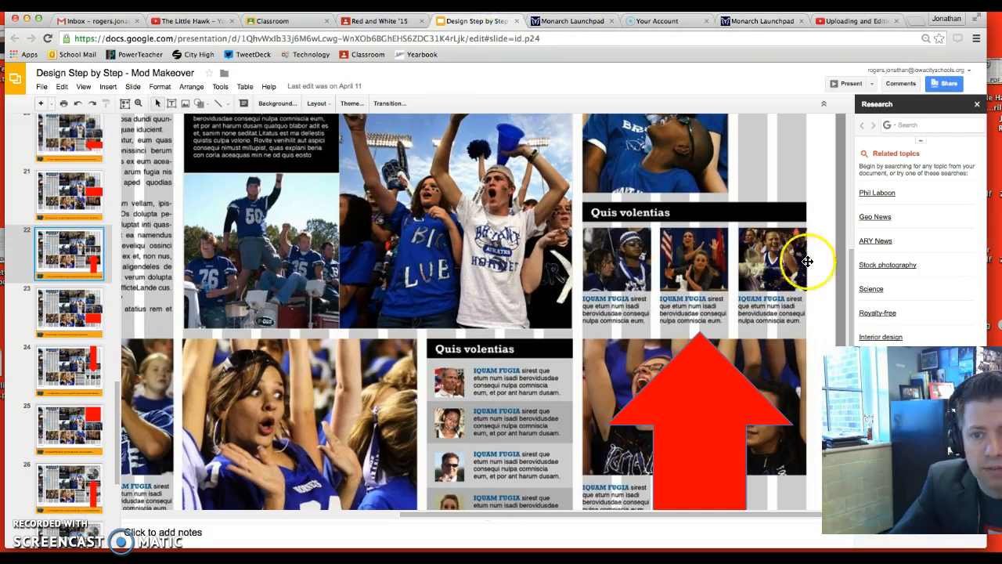
pyautogui.click(847, 23)
pyautogui.click(752, 21)
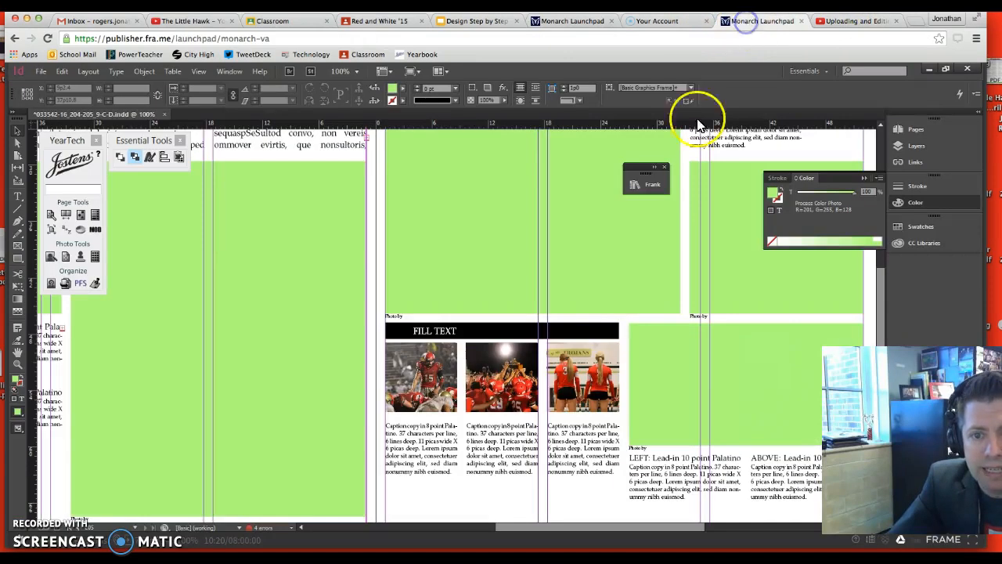
# Delete the LEFT lead-in and its caption below the photo frame beside the module
pyautogui.hotkey('ctrl', '-')
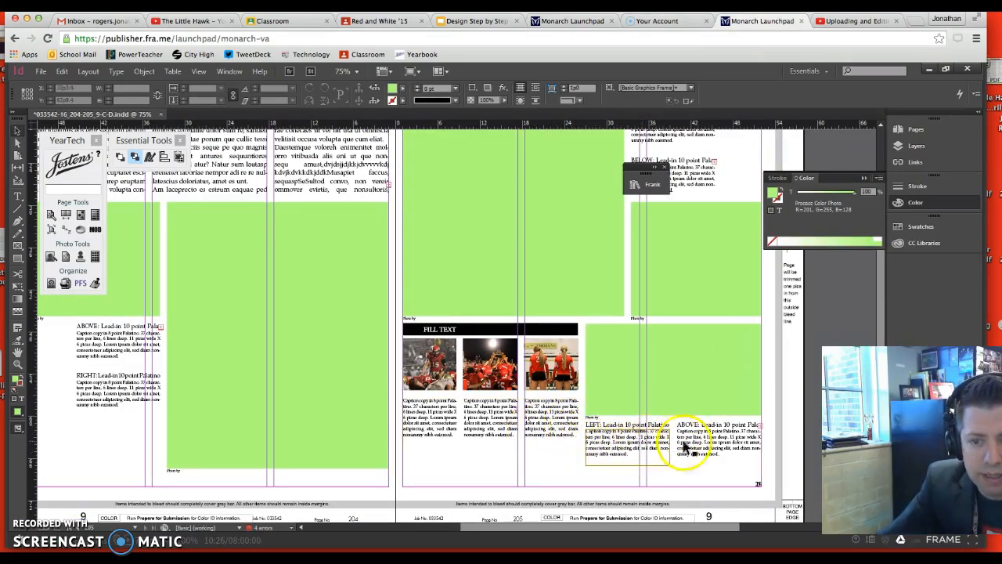
pyautogui.click(638, 429)
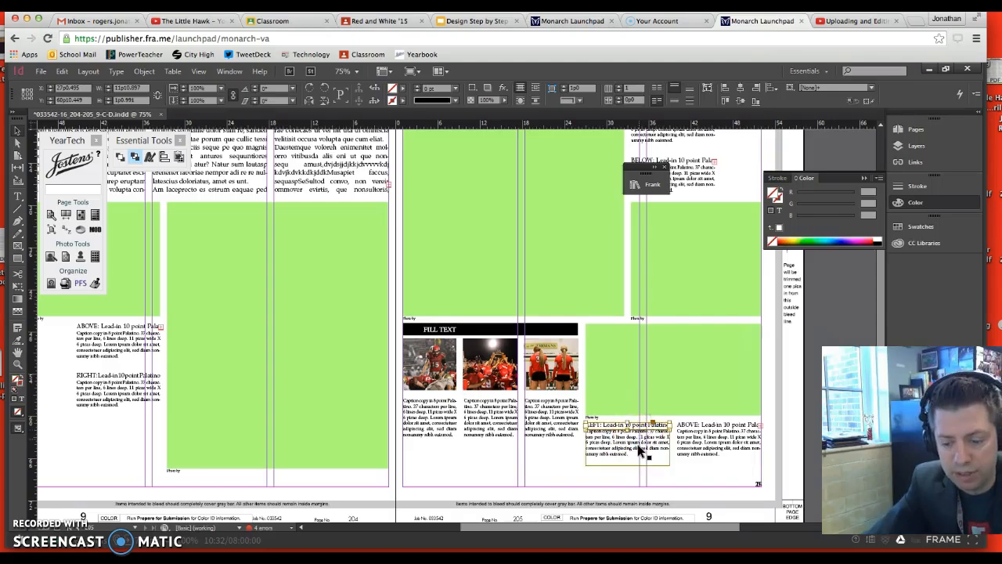
pyautogui.press('Delete')
pyautogui.click(635, 452)
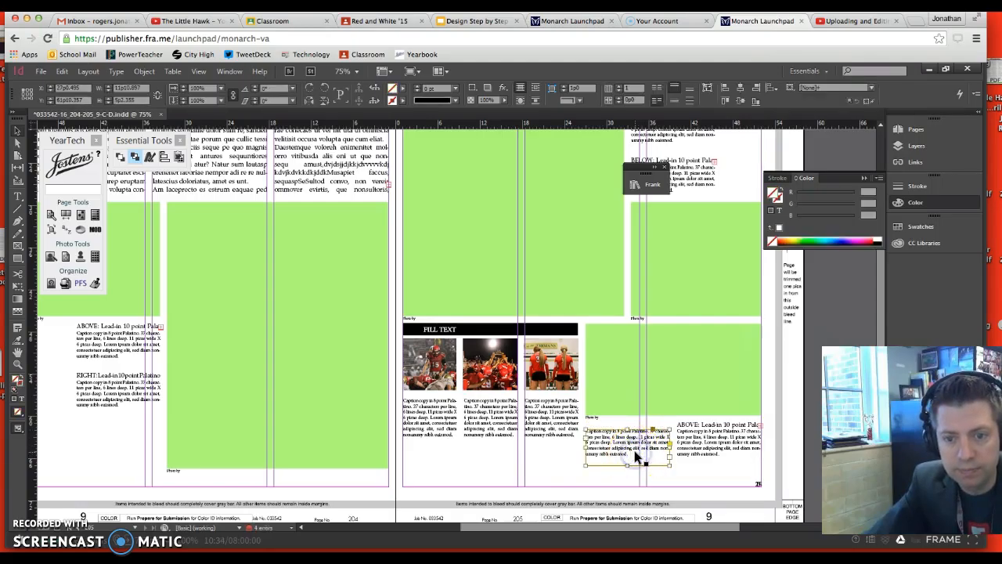
pyautogui.press('Delete')
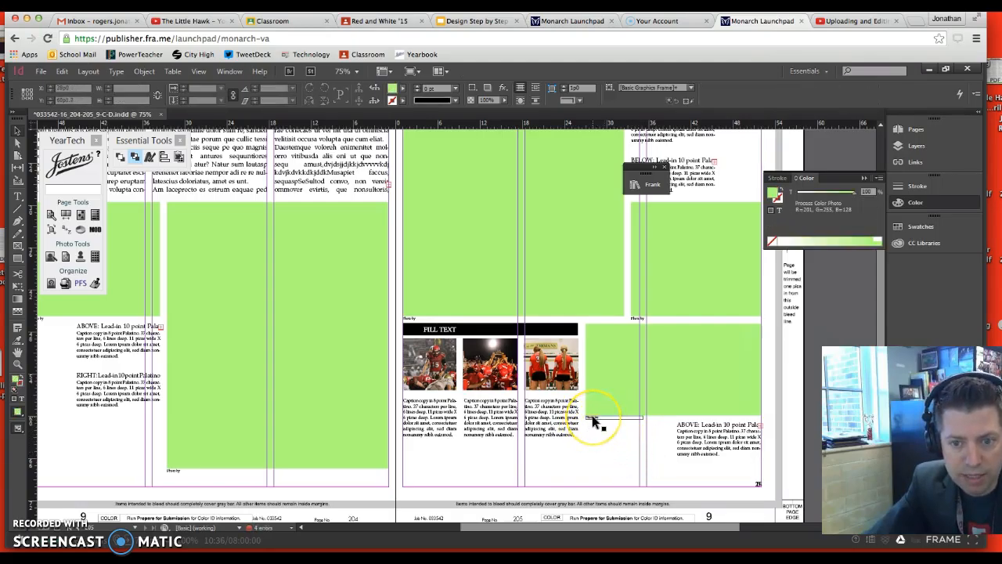
# Resize the remaining caption to about 24p11 by 2p9 below the photo frame and move its ABOVE lead-in to the caption's upper-left corner
pyautogui.click(683, 440)
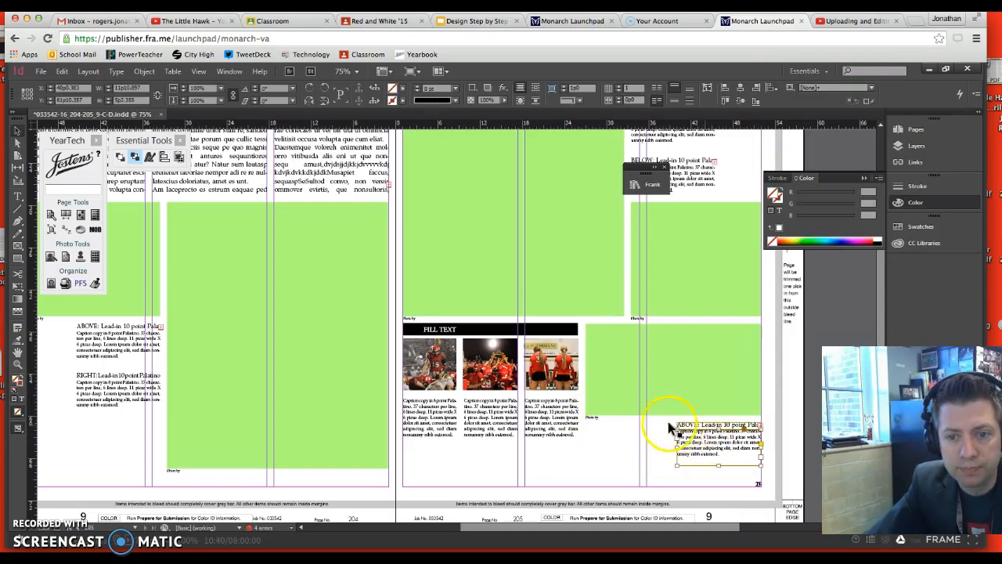
pyautogui.moveTo(678, 447); pyautogui.dragTo(589, 450)
pyautogui.moveTo(672, 431); pyautogui.dragTo(674, 468)
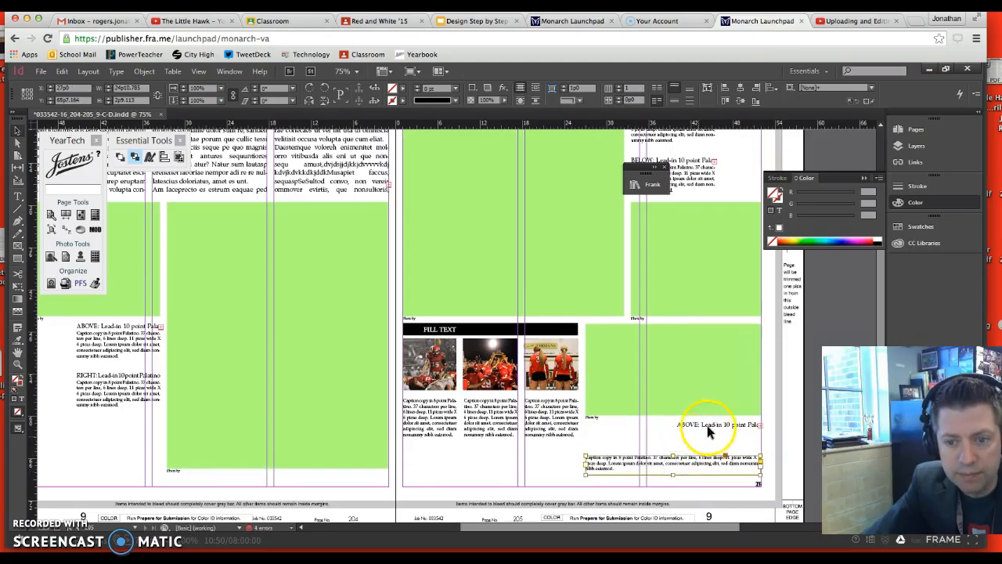
pyautogui.click(712, 426)
pyautogui.moveTo(696, 427); pyautogui.dragTo(617, 450)
# Extend the green photo frame beside the module down to the ABOVE lead-in, making it about 16p10 high
pyautogui.click(597, 418)
pyautogui.click(598, 419)
pyautogui.click(625, 413)
pyautogui.click(617, 418)
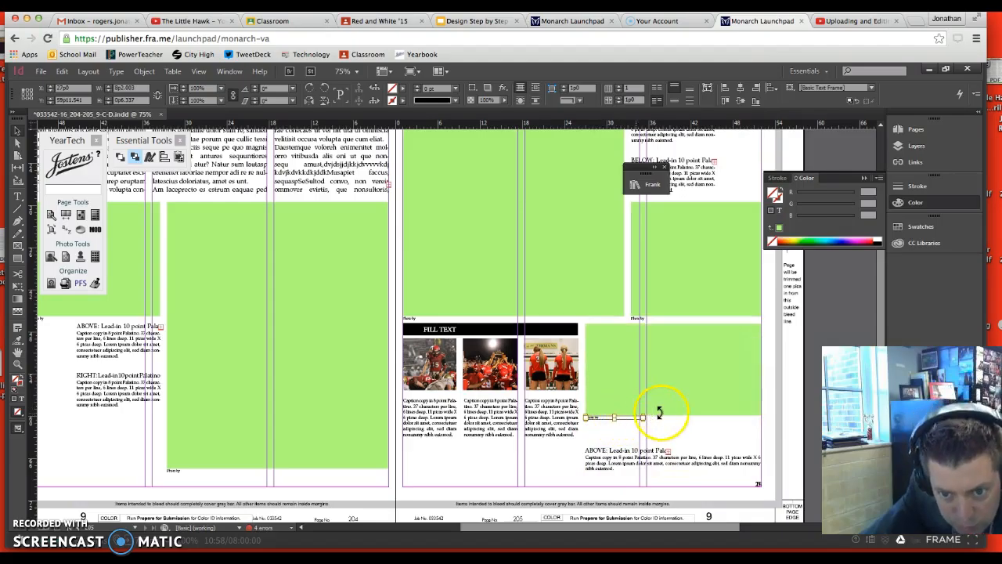
pyautogui.click(659, 413)
pyautogui.moveTo(673, 416); pyautogui.dragTo(670, 442)
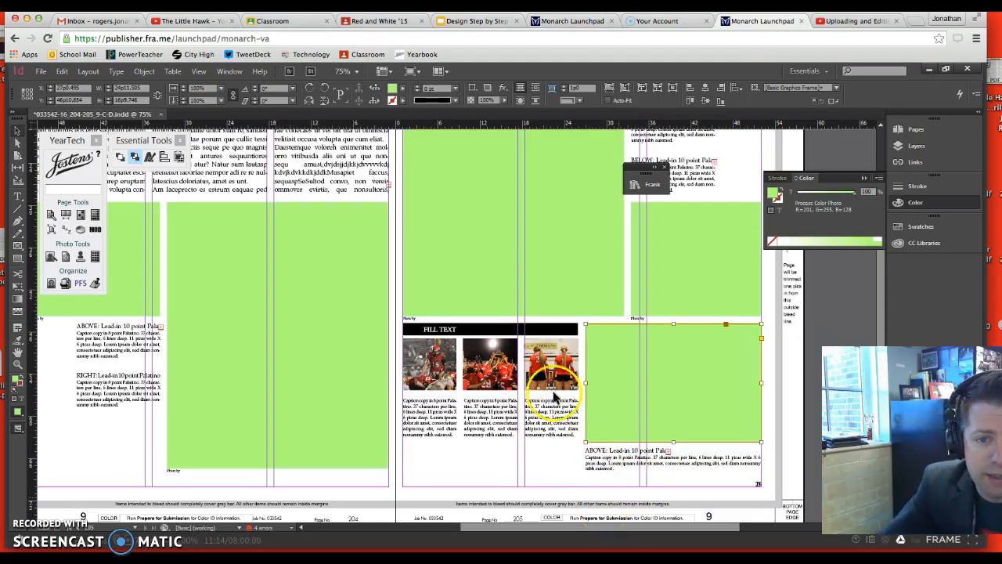
pyautogui.click(444, 412)
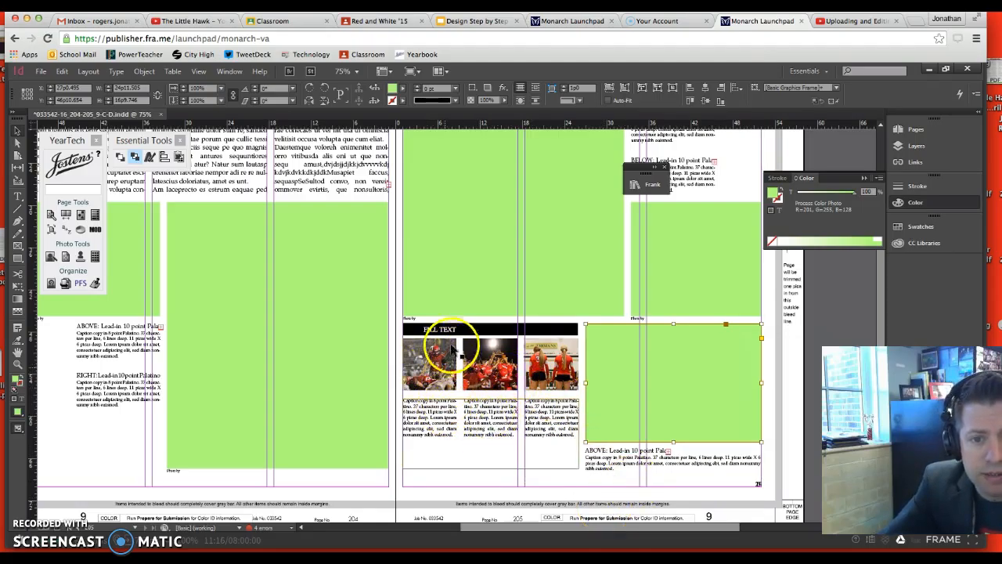